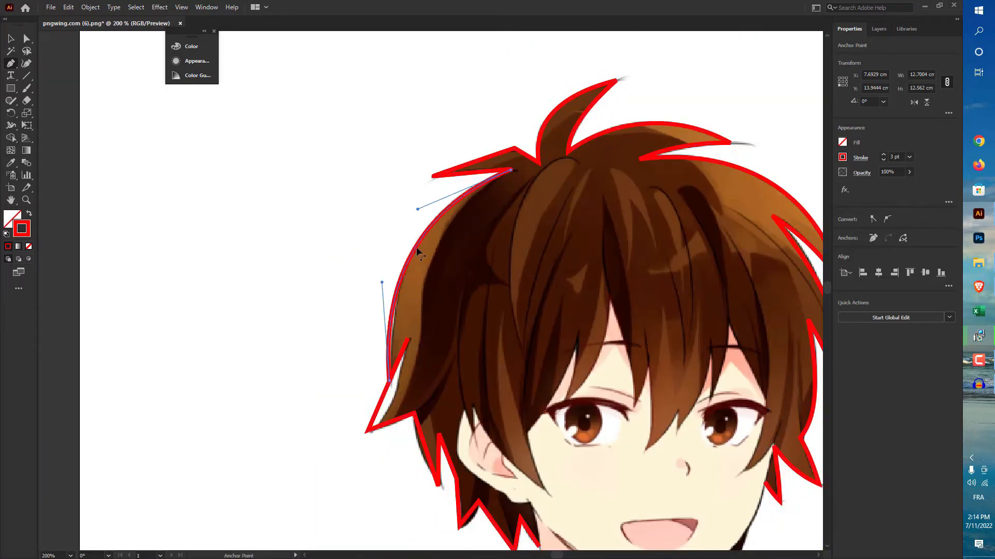
Step: Bend the straight segments of the red hair outline along the lower-left strands and tips so they follow the artwork
scroll(392, 383, "up", 3)
left_click_drag(369, 382, 396, 394)
left_click_drag(398, 320, 393, 308)
left_click_drag(383, 492, 392, 342)
left_click_drag(480, 369, 430, 294)
left_click_drag(432, 323, 406, 326)
left_click_drag(474, 370, 468, 371)
left_click_drag(502, 366, 405, 297)
left_click_drag(431, 426, 438, 427)
left_click_drag(458, 450, 398, 325)
left_click_drag(470, 356, 463, 361)
left_click_drag(534, 382, 566, 384)
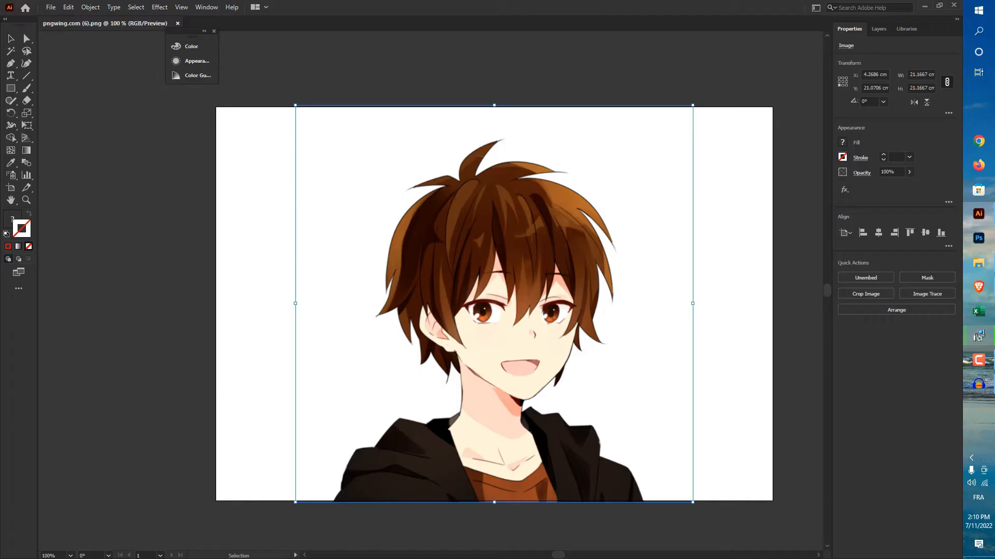
Step: Shift the portrait image slightly up and left on the artboard and lock it in place
left_click_drag(489, 256, 478, 296)
left_click(725, 297)
left_click(518, 296)
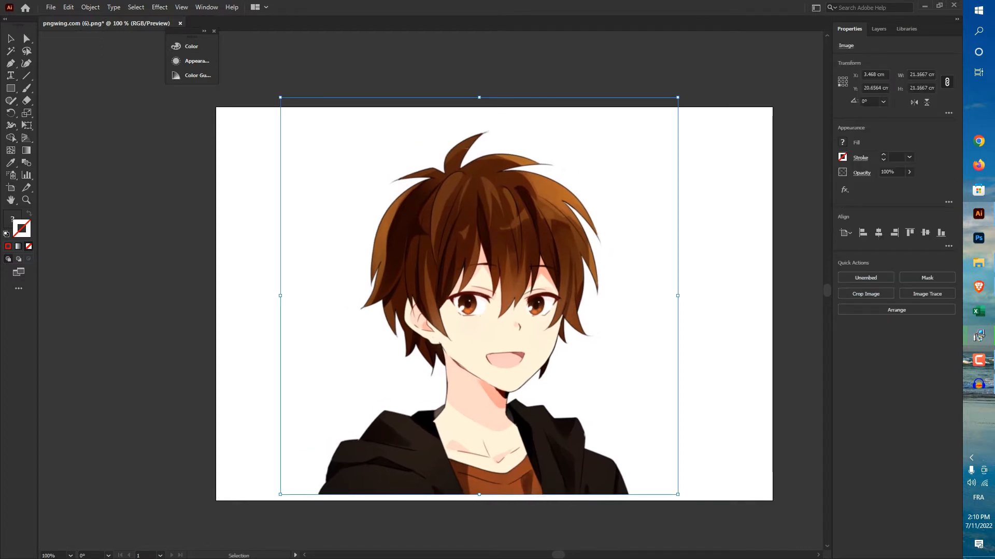
key("ctrl+2")
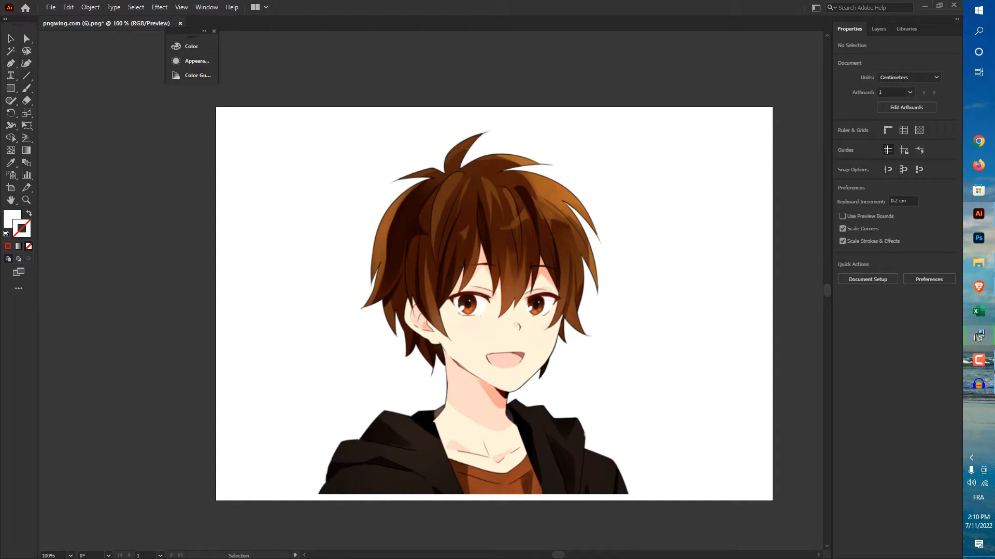
Step: Activate the Pen tool and set it to no fill with a black [Registration] stroke
left_click_drag(11, 63, 54, 63)
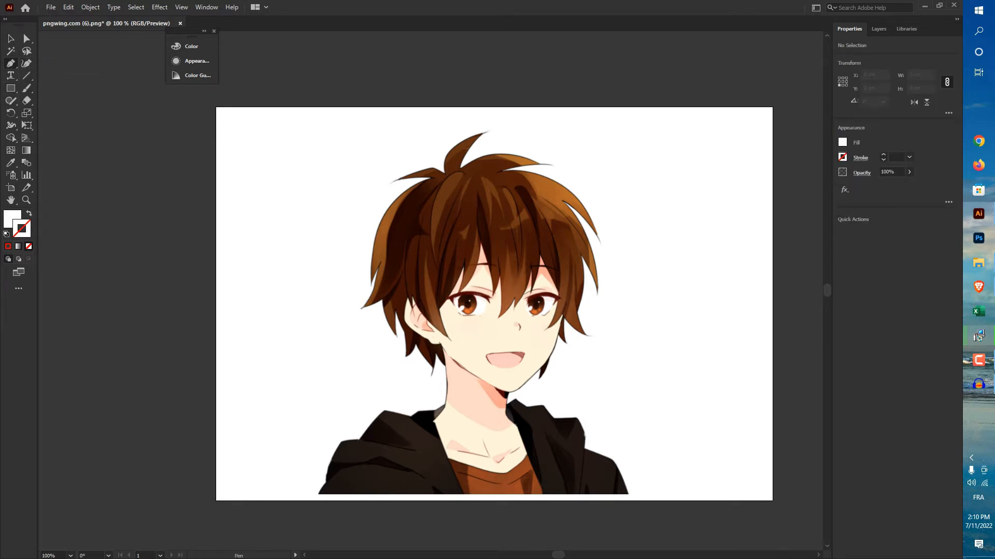
scroll(609, 302, "up", 1)
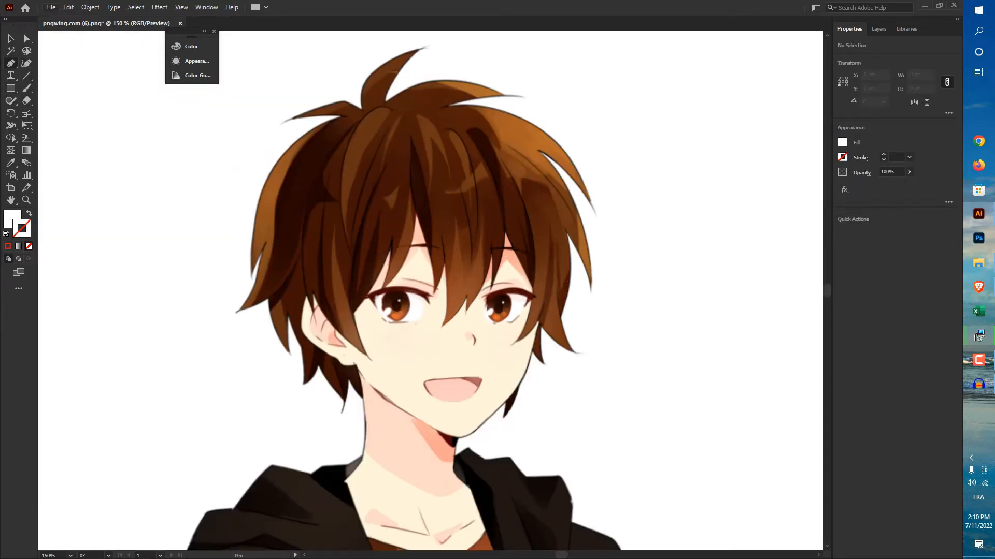
left_click(842, 143)
left_click(729, 179)
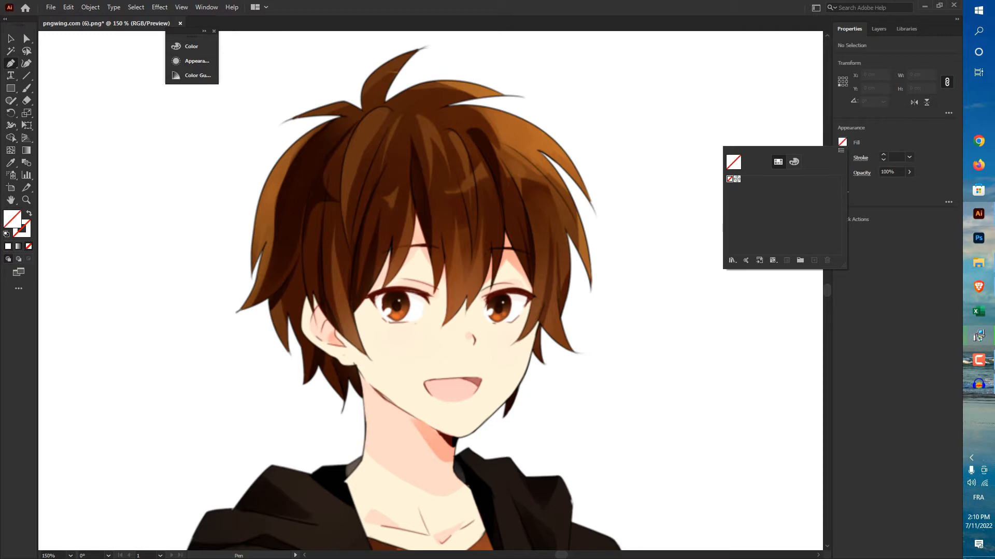
key("Escape")
left_click(842, 157)
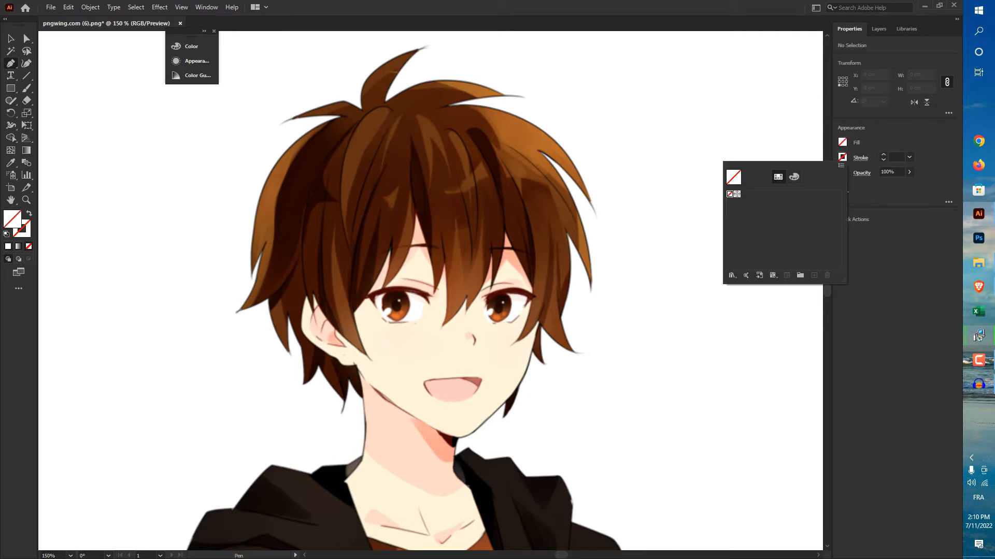
left_click(737, 195)
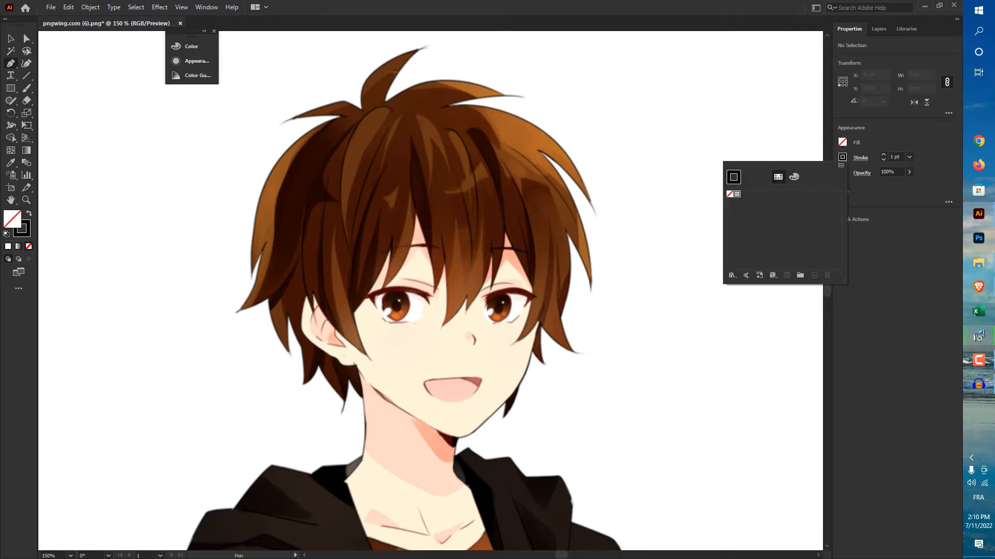
key("Escape")
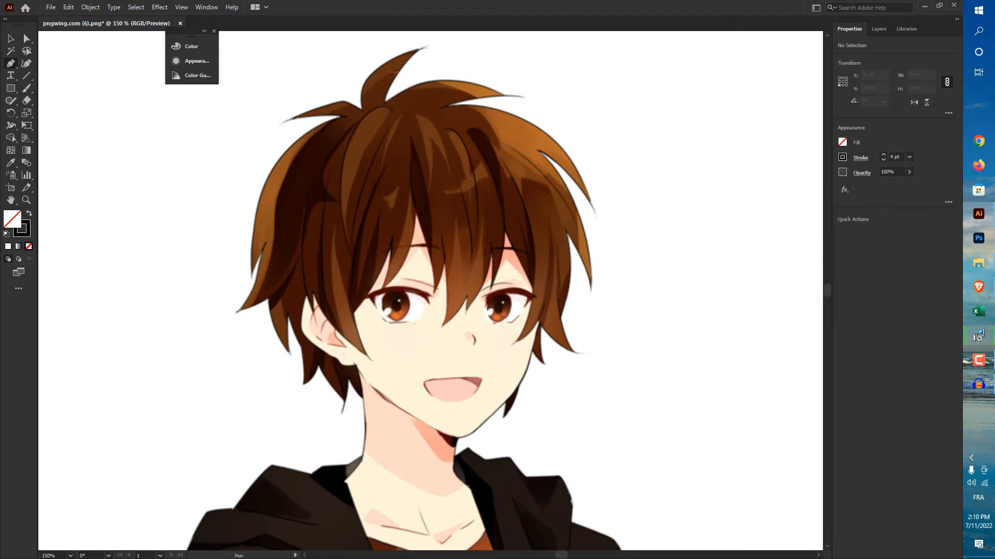
Step: Set the stroke colour to red (#fc0000) and the stroke weight to 3 pt
left_click(843, 157)
left_click(841, 165)
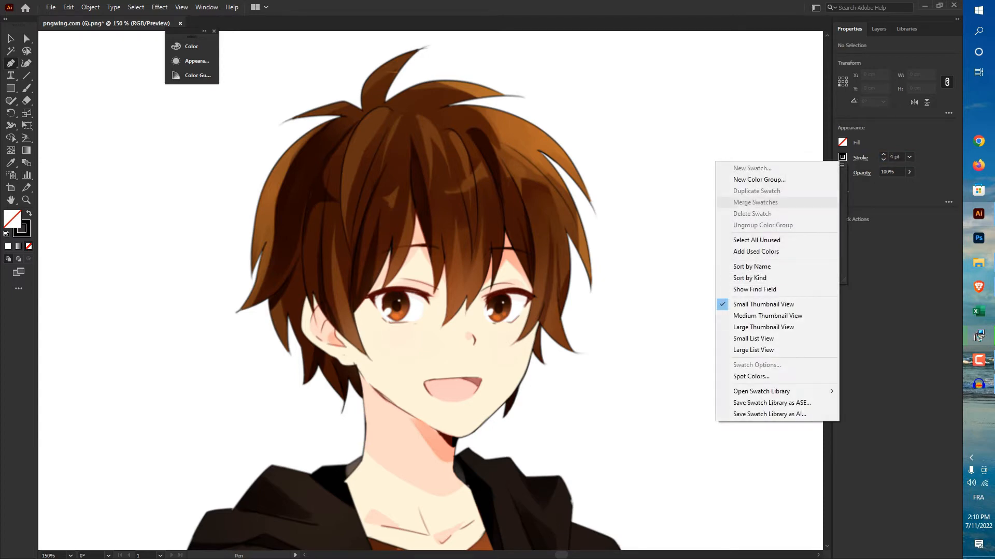
key("Escape")
double_click(26, 233)
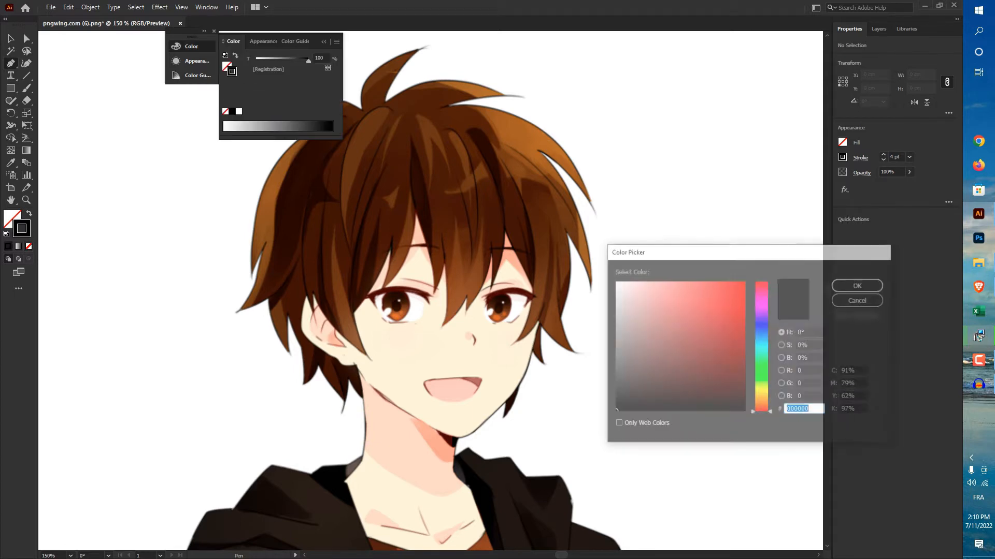
left_click(744, 282)
key("Return")
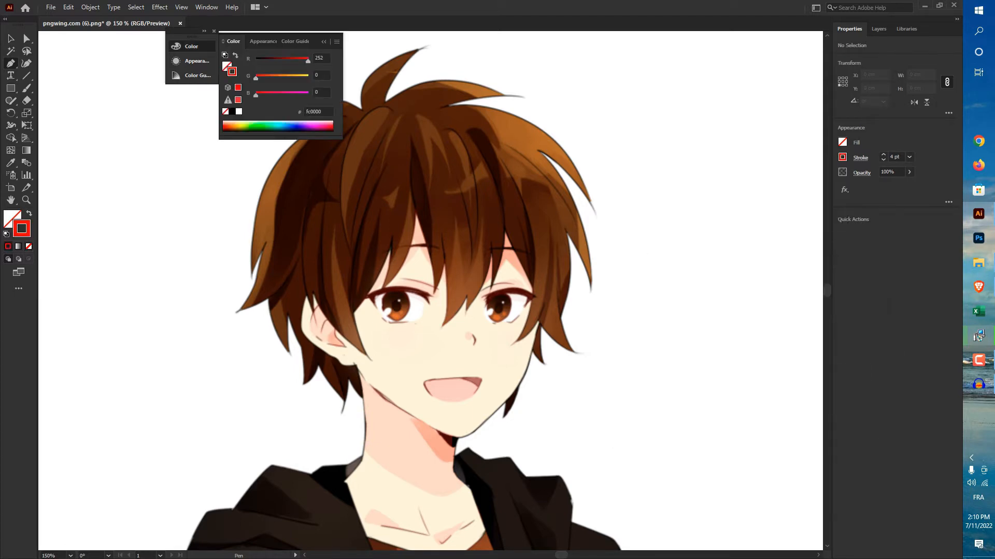
left_click(323, 41)
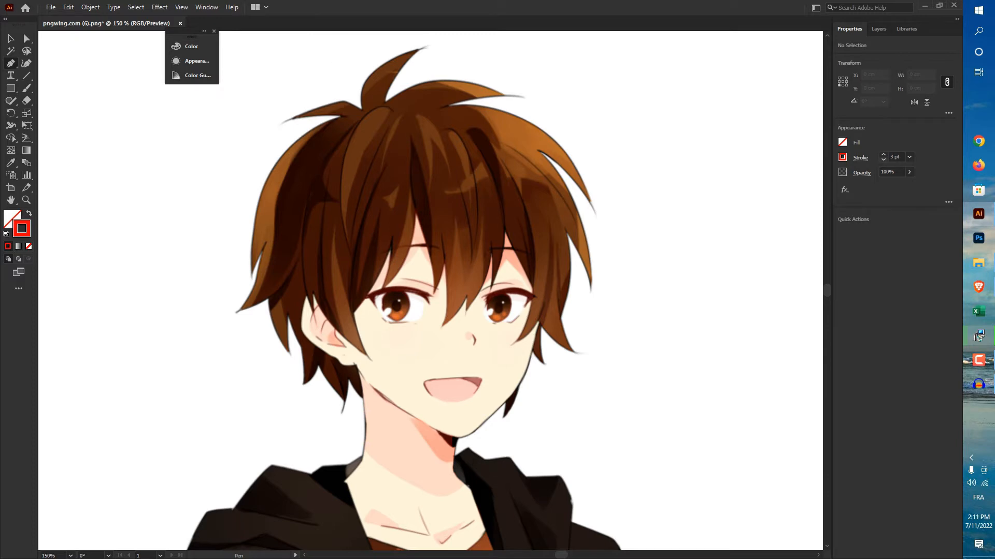
Step: Try to trace the lowest hair tips beside the right cheek with curved Pen segments, starting at the edge of the face
scroll(558, 365, "up", 4)
scroll(528, 350, "down", 3)
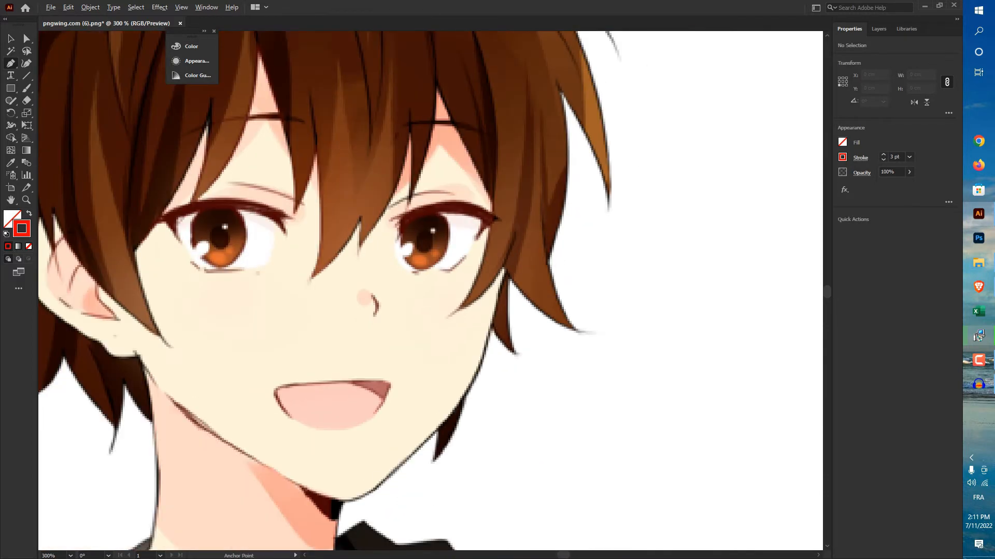
left_click_drag(529, 346, 524, 396)
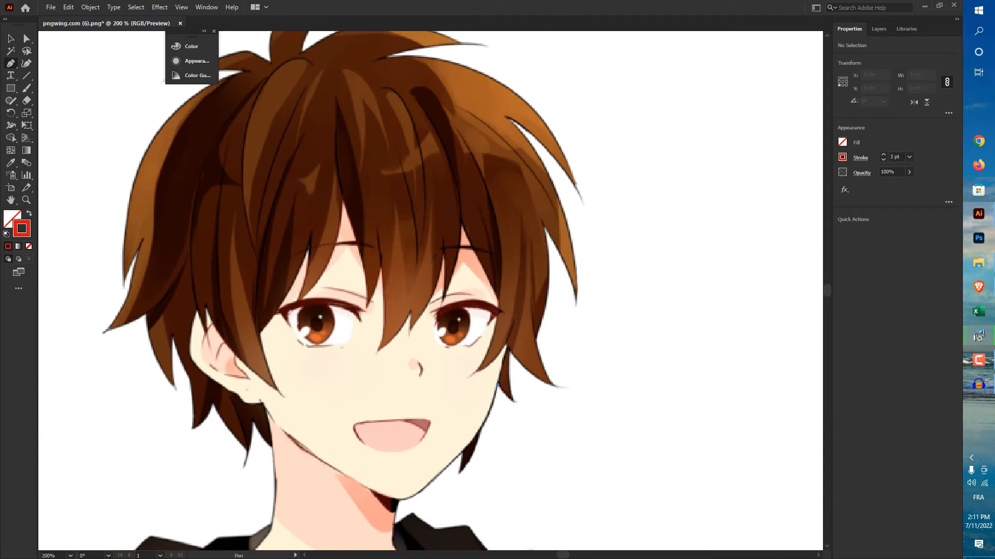
left_click(498, 384)
left_click_drag(510, 400, 511, 400)
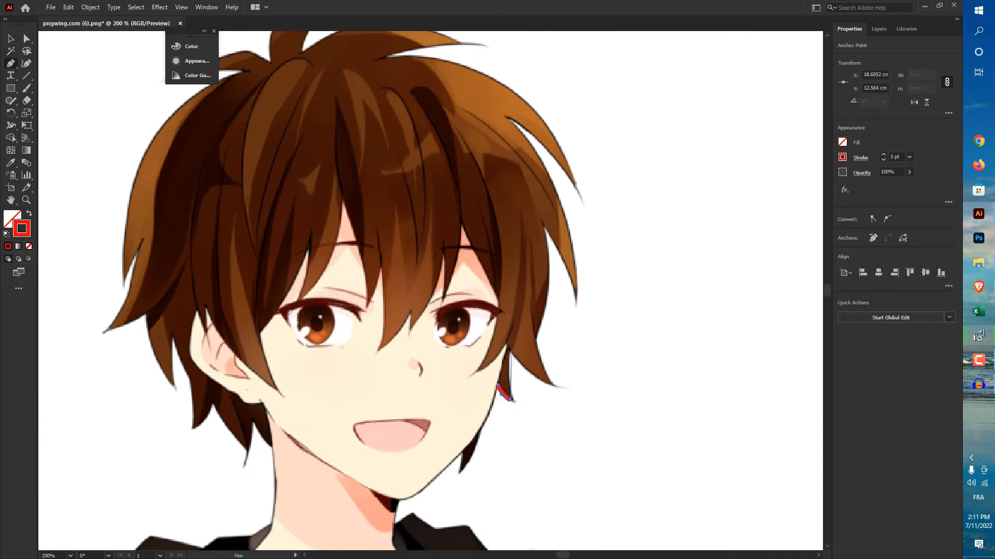
left_click_drag(509, 350, 515, 337)
left_click_drag(555, 386, 580, 388)
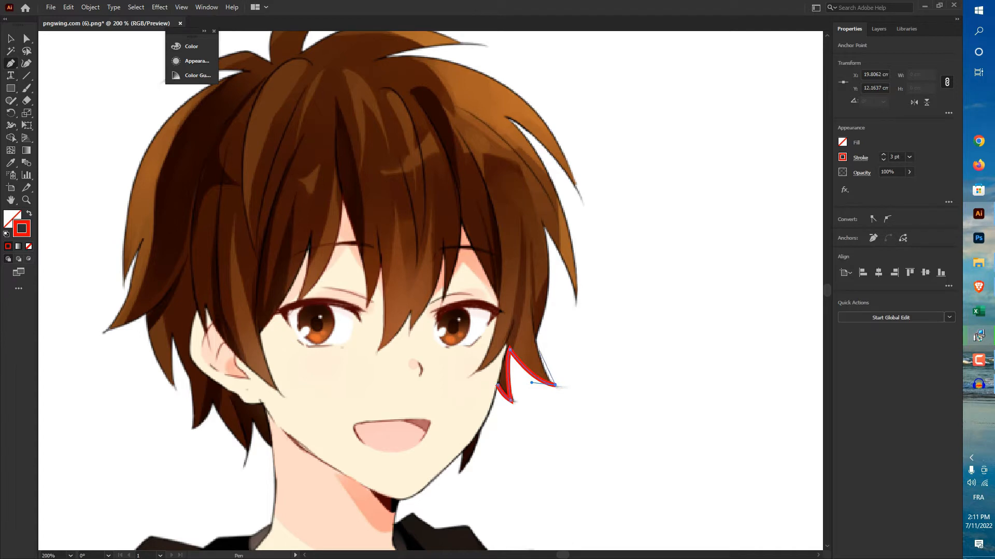
mouse_move(534, 338)
left_mouse_down()
mouse_move(540, 323)
mouse_move(529, 311)
left_mouse_up()
left_click(534, 337)
Step: Try to extend the curved outline up the strands on the right side of the hair, and delete the whole traced path
left_click_drag(541, 222, 520, 129)
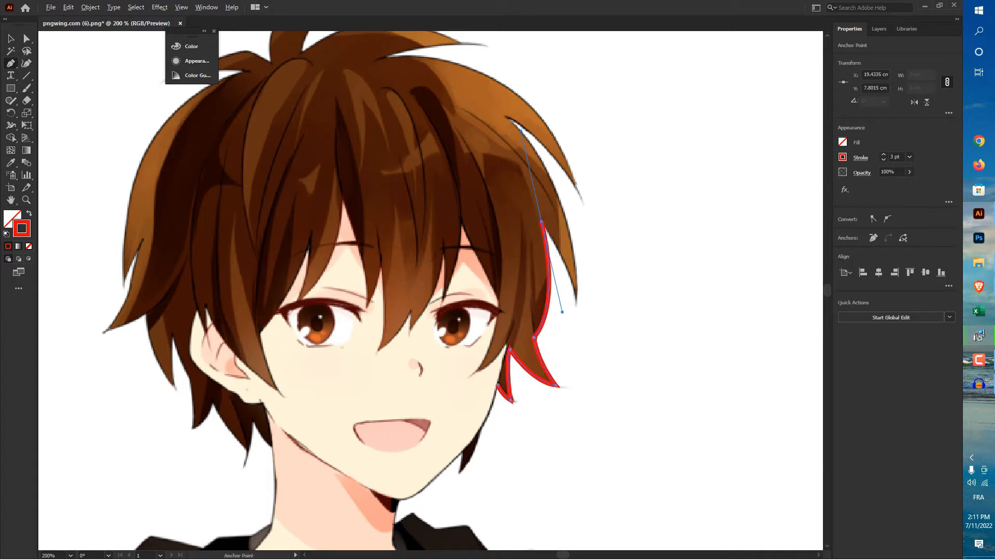
left_click(542, 221)
left_click_drag(576, 300, 574, 325)
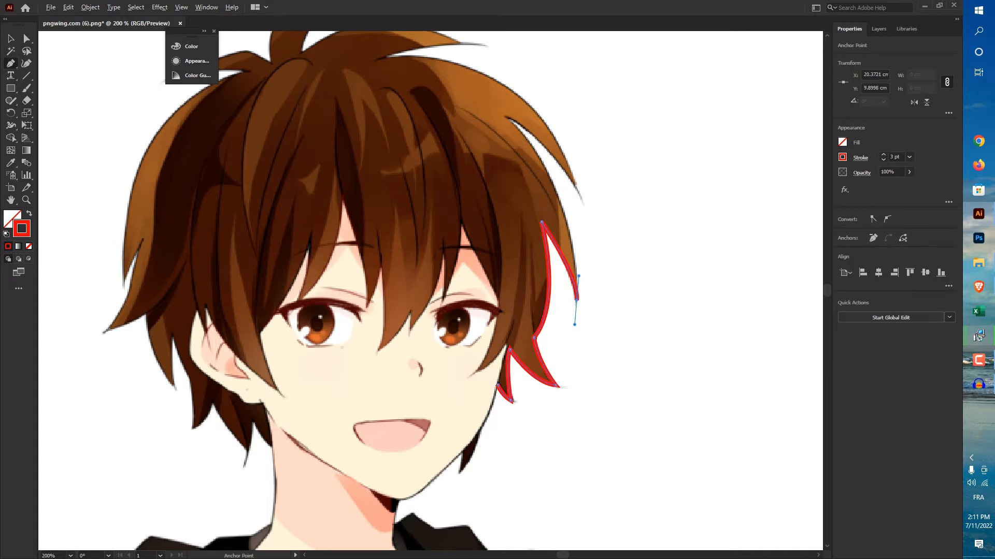
left_click(577, 300)
mouse_move(510, 118)
left_mouse_down()
mouse_move(466, 102)
mouse_move(438, 51)
left_mouse_up()
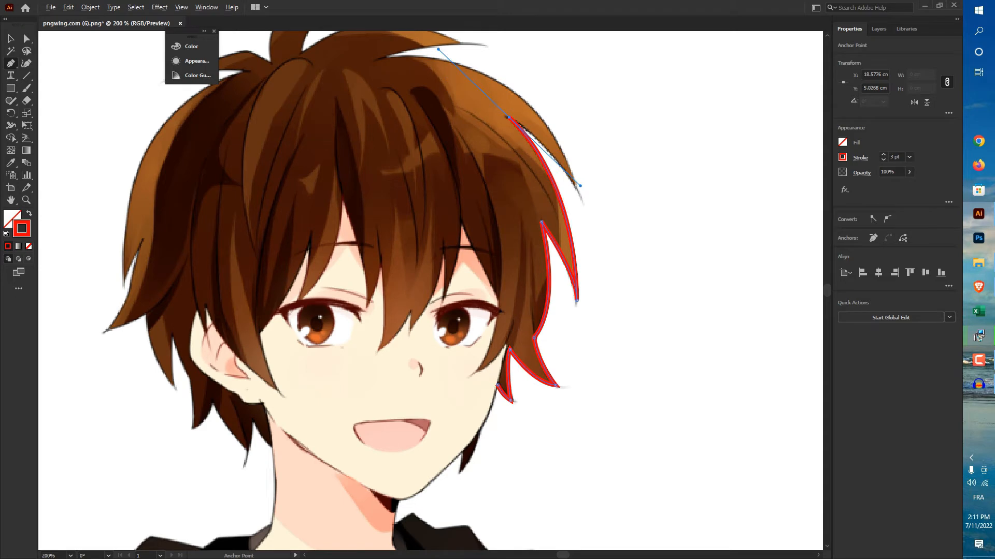
left_click(509, 118)
left_click_drag(580, 190, 582, 201)
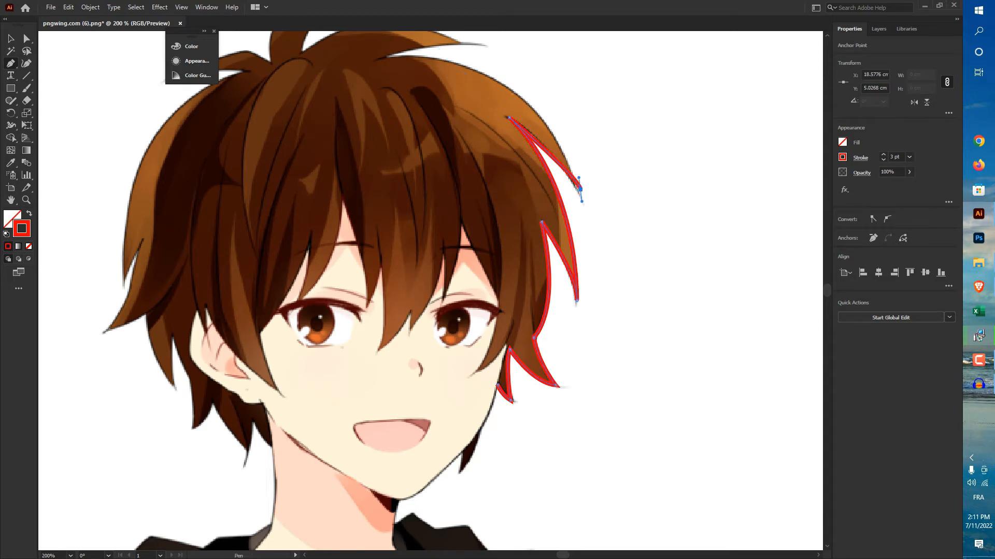
key("Delete")
key("Delete")
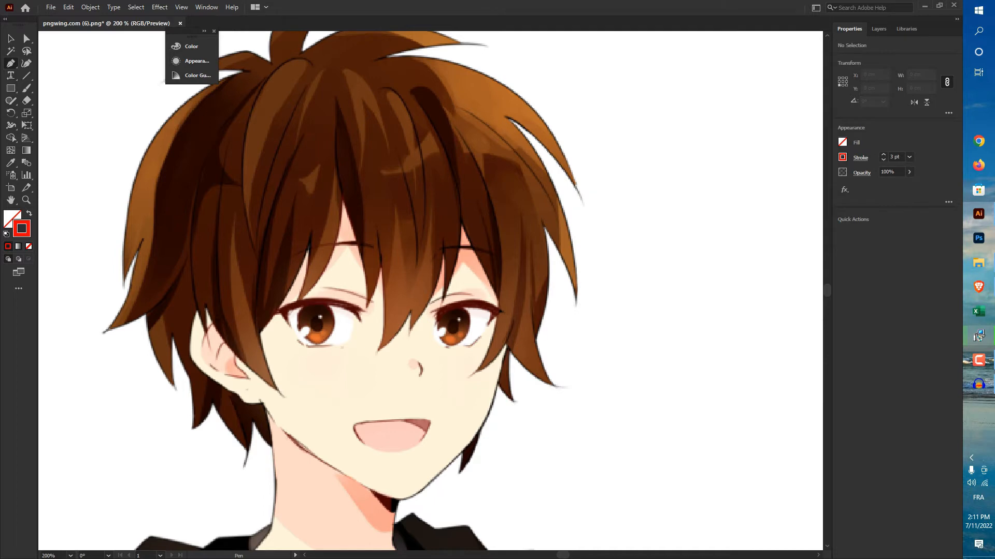
Step: Start a new hair outline at the right cheek with straight Pen segments through the lower strand tips to the notch above them
scroll(510, 389, "up", 2)
left_click(482, 373)
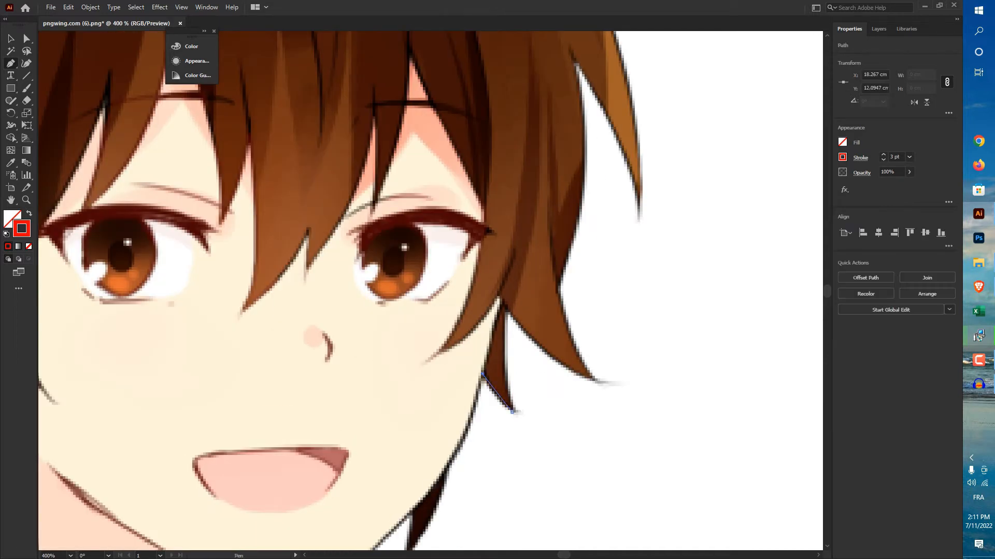
left_click(511, 412)
left_click(500, 300)
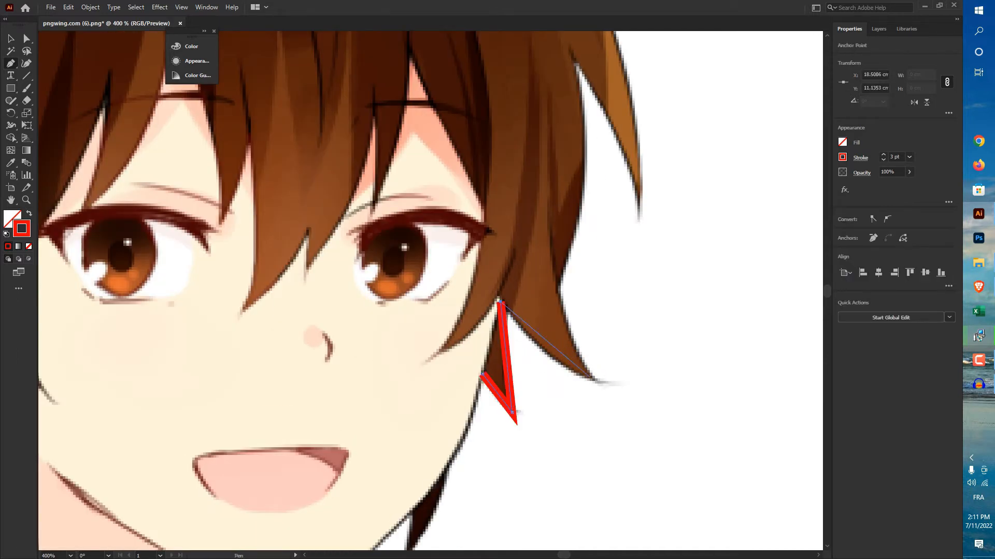
left_click(591, 378)
left_click(552, 285)
left_click(568, 48)
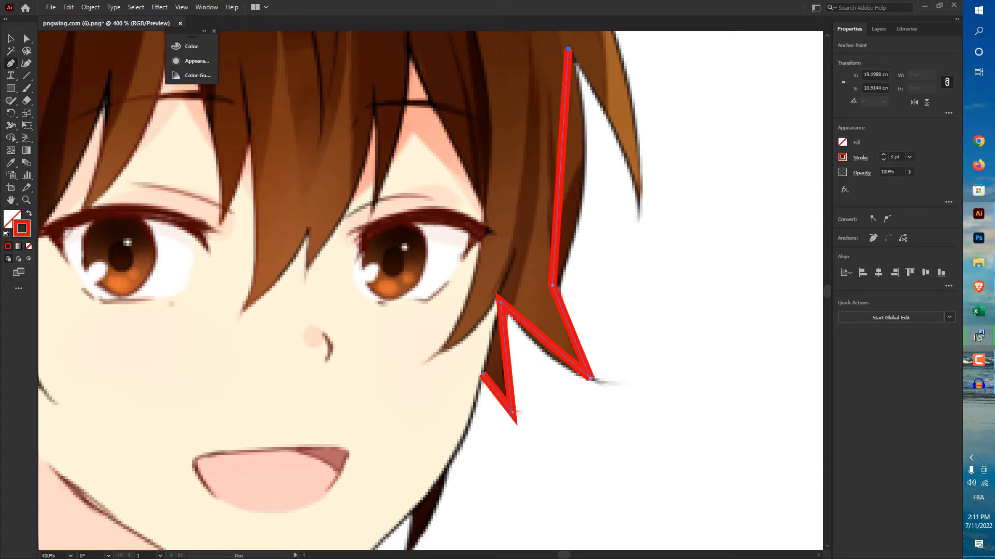
Step: Continue the straight-segment outline through the tips and the notch of the two outer strands on the right side of the hair
left_click(639, 201)
scroll(639, 201, "up", 6)
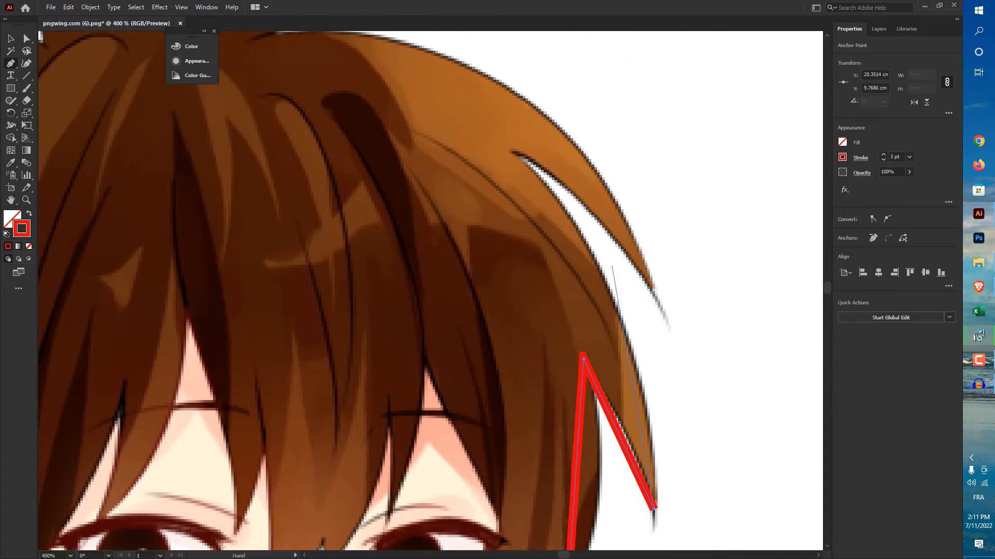
left_click(511, 151)
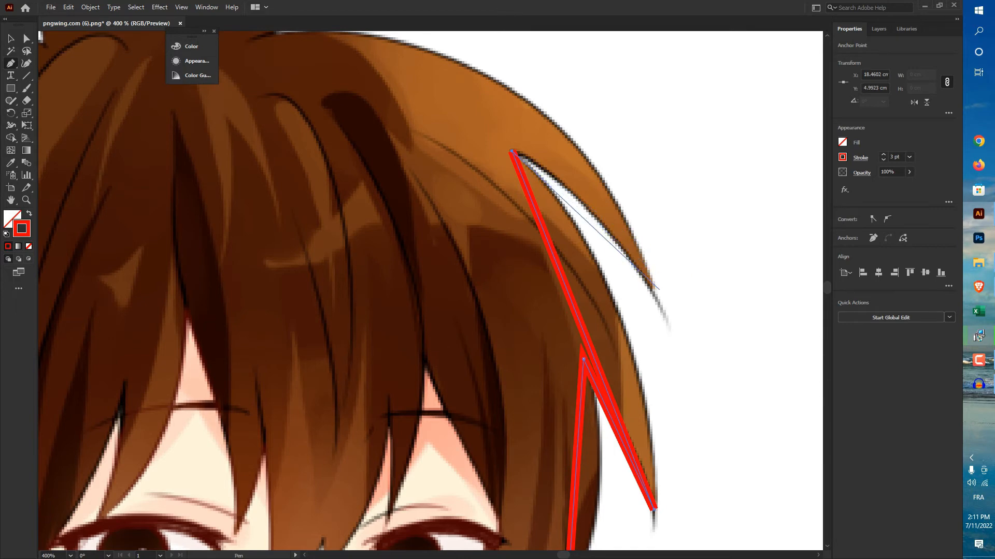
left_click(653, 290)
Step: Extend the straight-segment outline across the crown, placing anchors around the right top strand and up to the tip of the upright tuft
left_click_drag(518, 233, 757, 478)
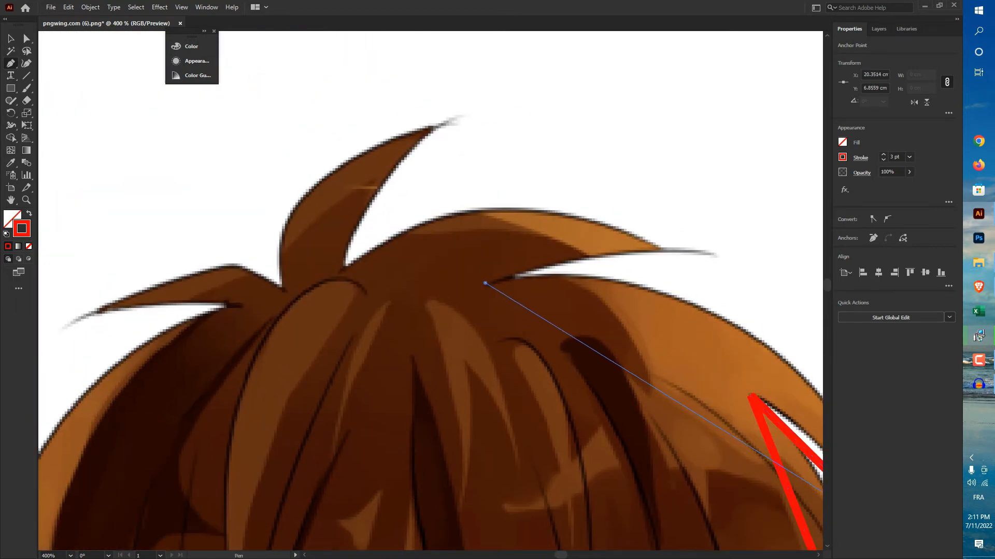
left_click(486, 282)
left_click(667, 249)
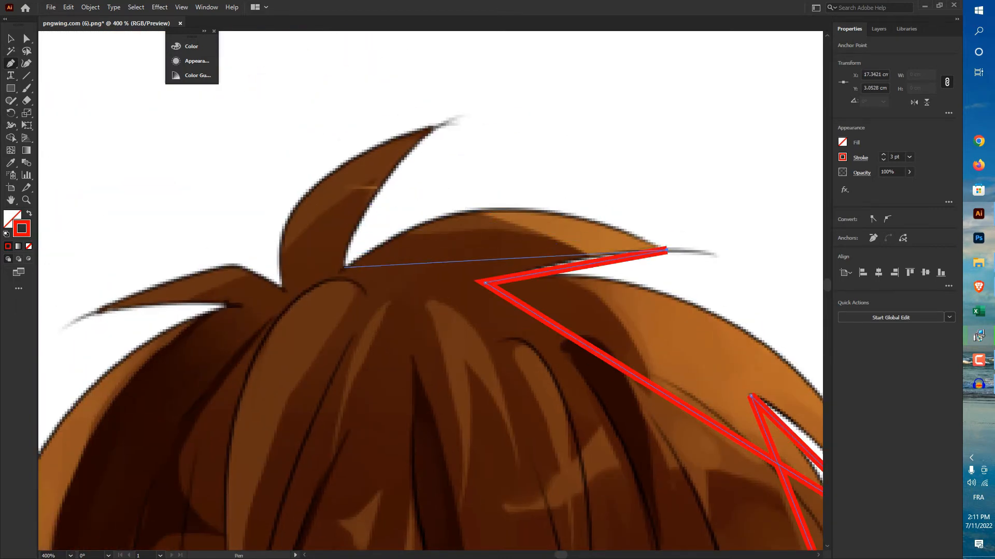
left_click(342, 268)
left_click(437, 124)
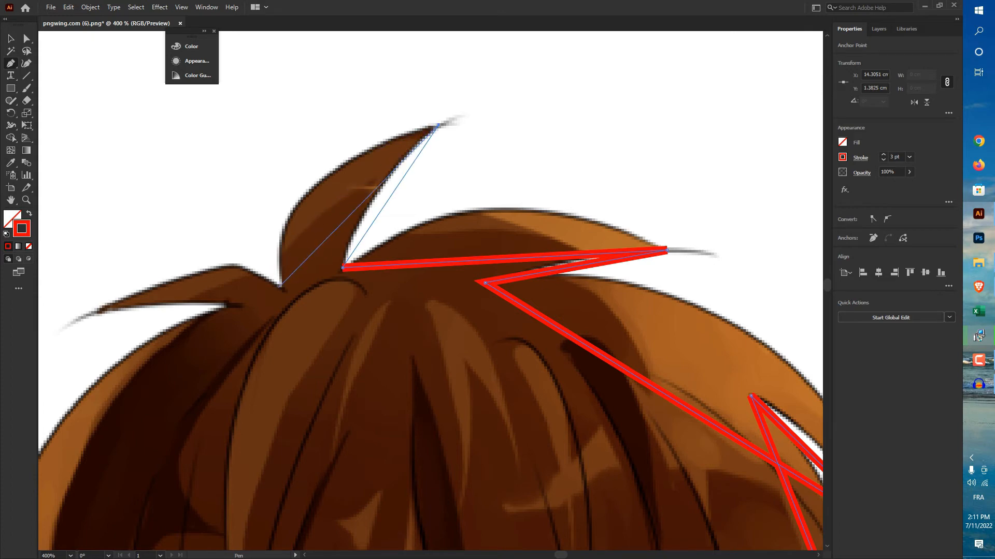
Step: Carry the outline from the upright tuft's left base around the pointed strand on the crown's left side with straight segments
left_click(283, 289)
left_click(236, 260)
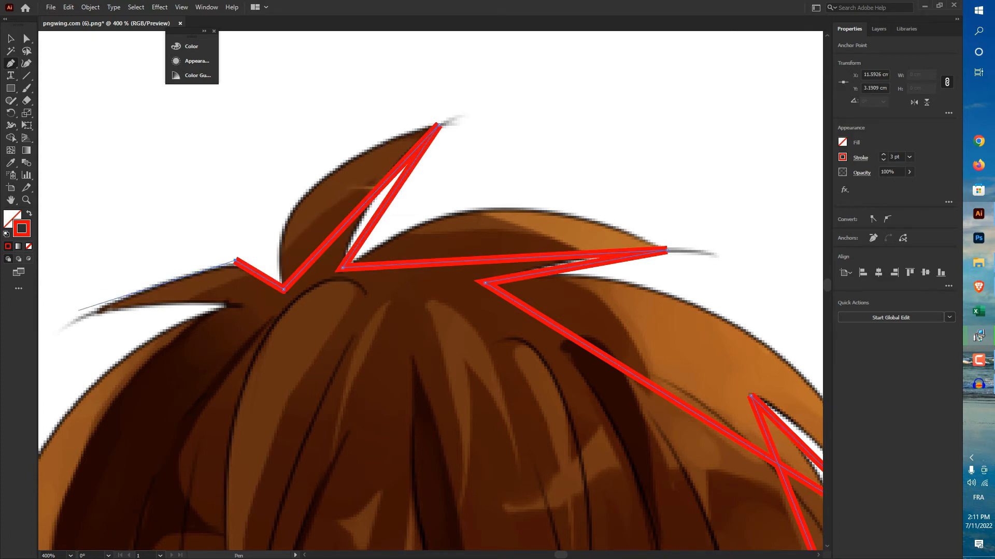
left_click(72, 316)
left_click(226, 304)
Step: Run the outline down the left side of the hair with straight segments around the side strand tips to the notch below
left_click_drag(228, 383, 598, 60)
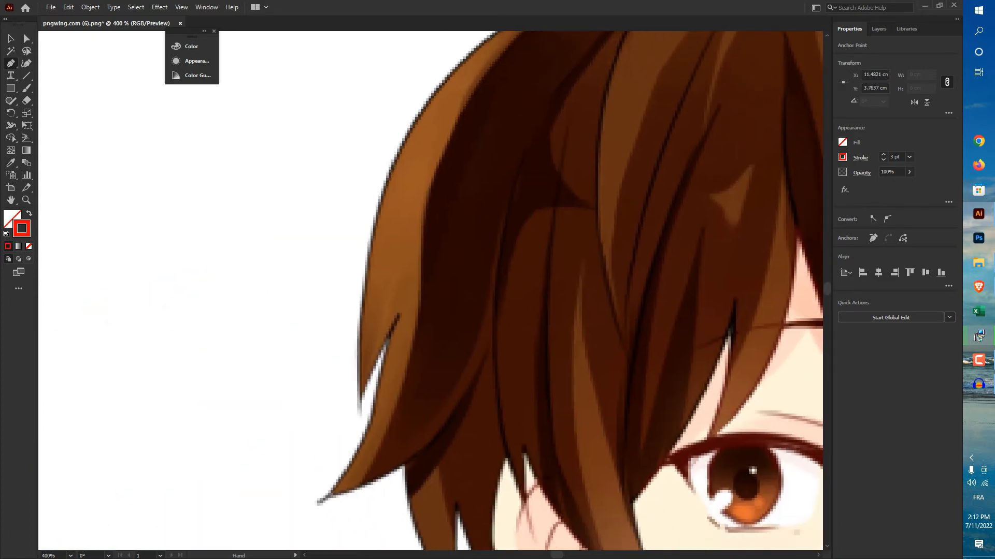
left_click(357, 397)
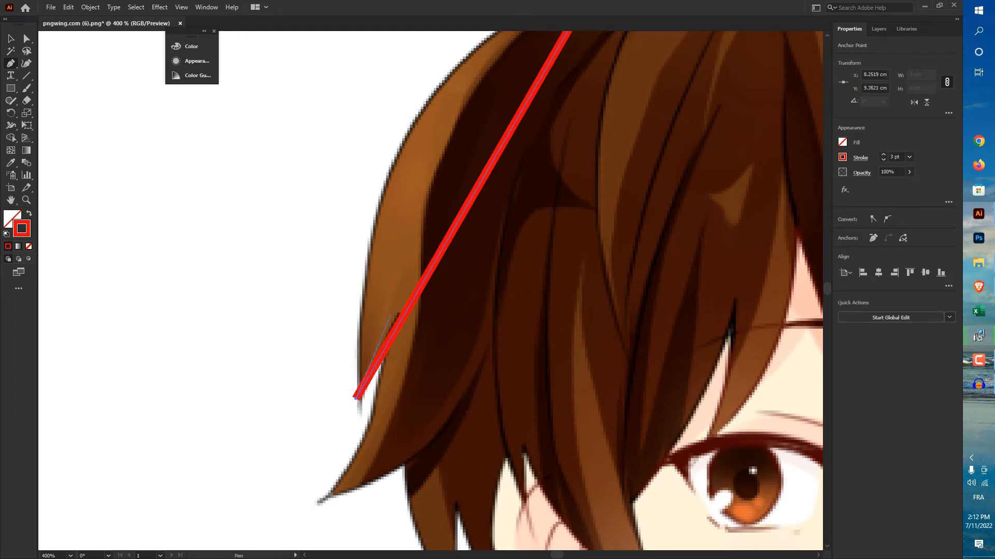
left_click(319, 498)
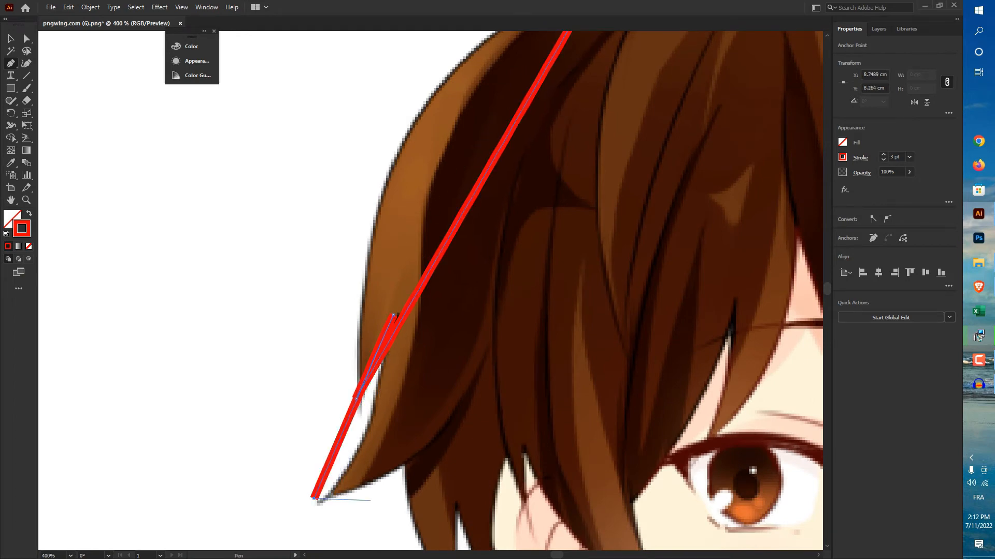
left_click_drag(371, 501, 212, 423)
left_click(252, 388)
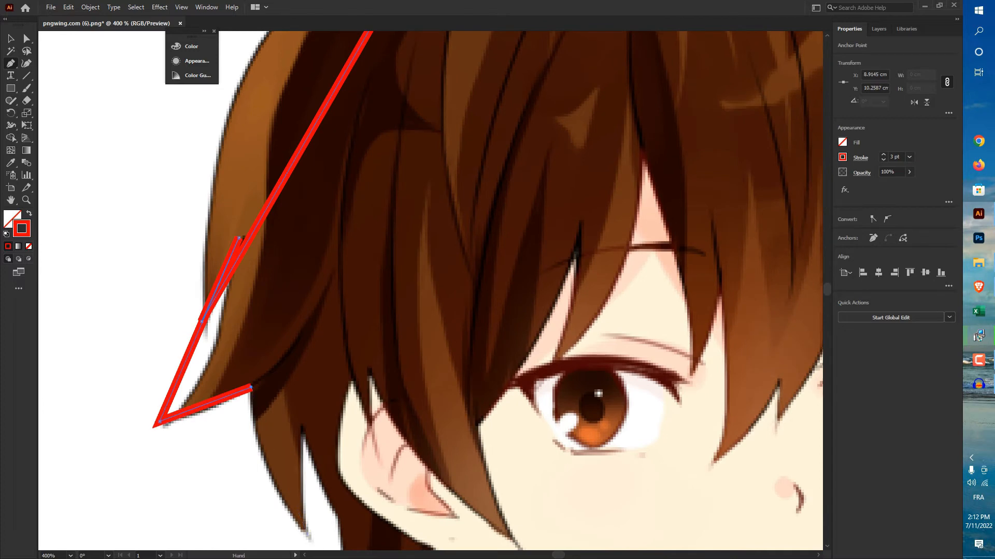
Step: Continue the straight-segment outline around the pointed strand below the left side strand, through its notch and down toward the nape
left_click_drag(286, 484, 238, 373)
left_click_drag(254, 421, 296, 445)
key("ctrl+z")
left_click(252, 424)
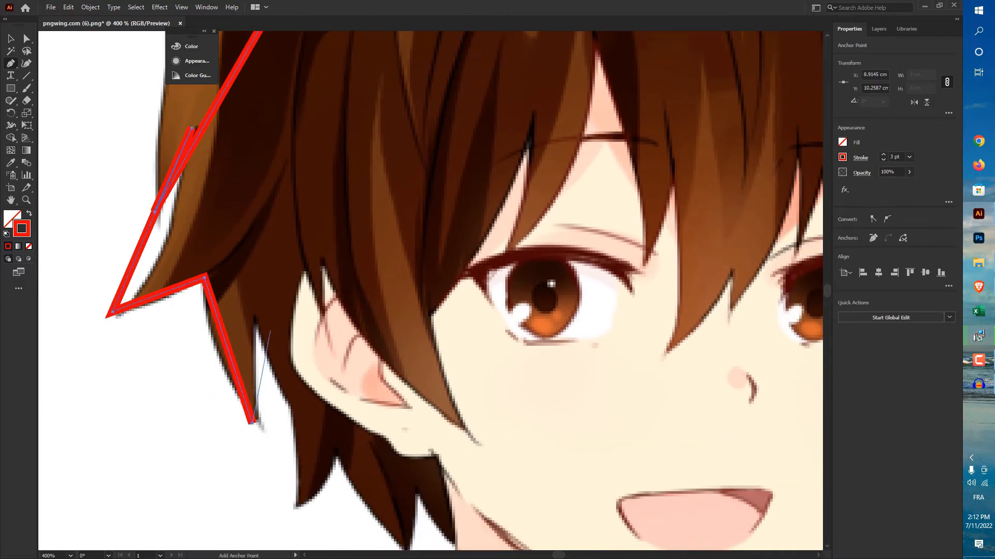
left_click(254, 319)
left_click(289, 410)
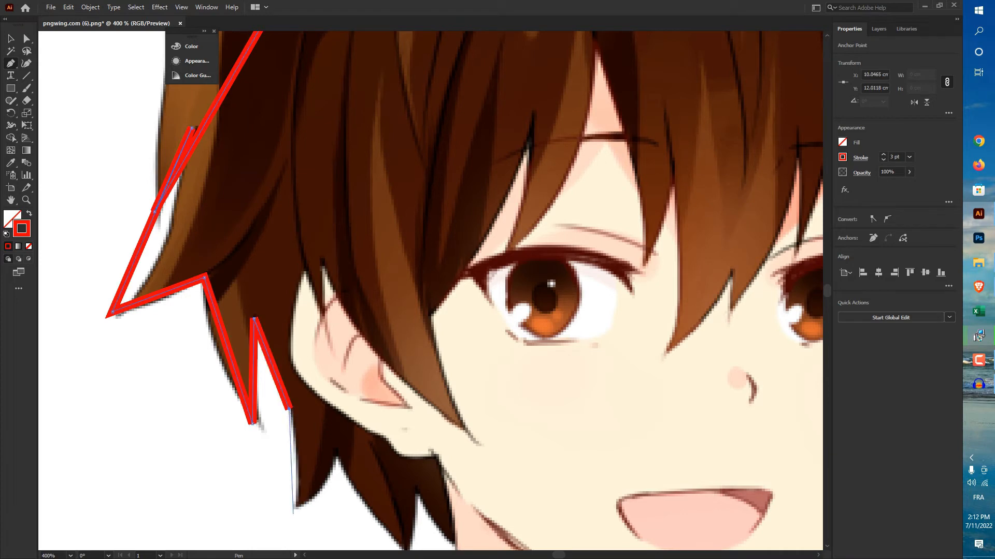
Step: Carry the straight-segment outline through the tips and notches of the nape strands to where the hair meets the neck
left_click(295, 502)
left_click(334, 453)
left_click_drag(405, 548, 380, 492)
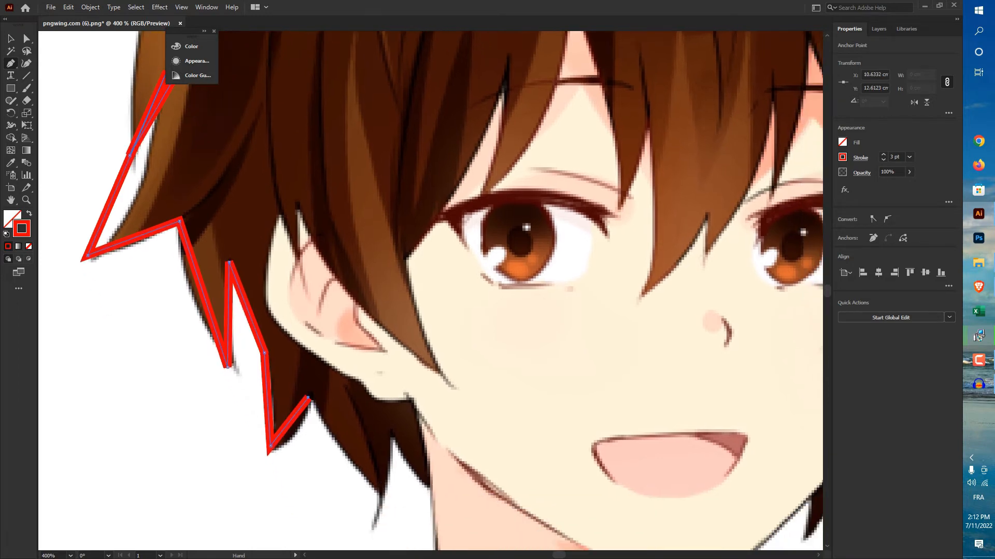
left_click(380, 498)
left_click(392, 432)
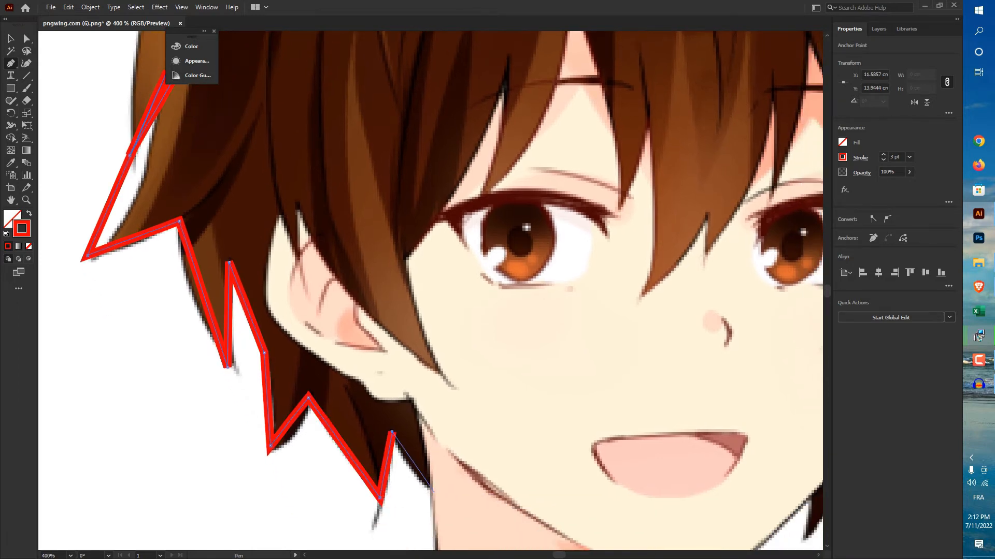
left_click(429, 487)
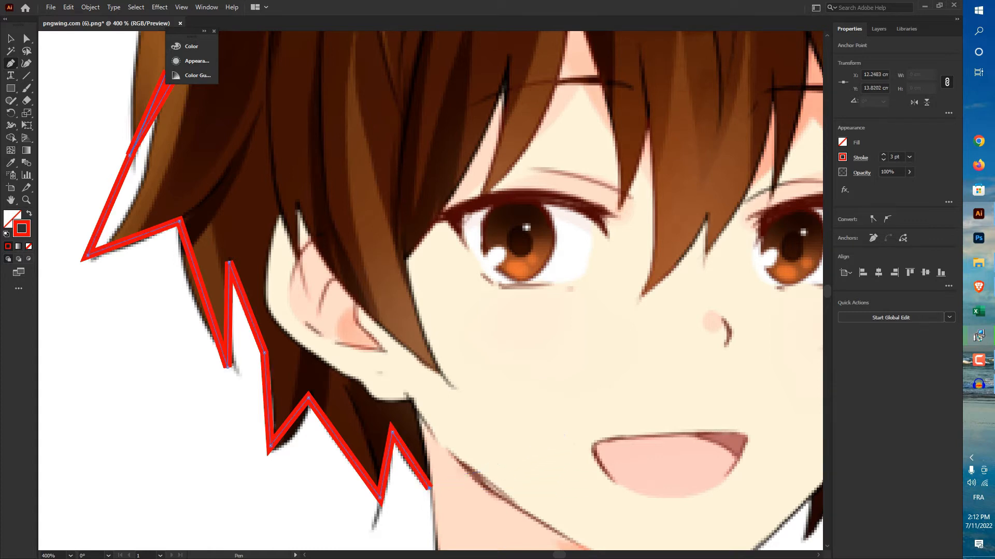
Step: Bend the segments around the lowest right strand and the lower edge of its neighbouring strand into curves following the image
scroll(449, 273, "down", 2)
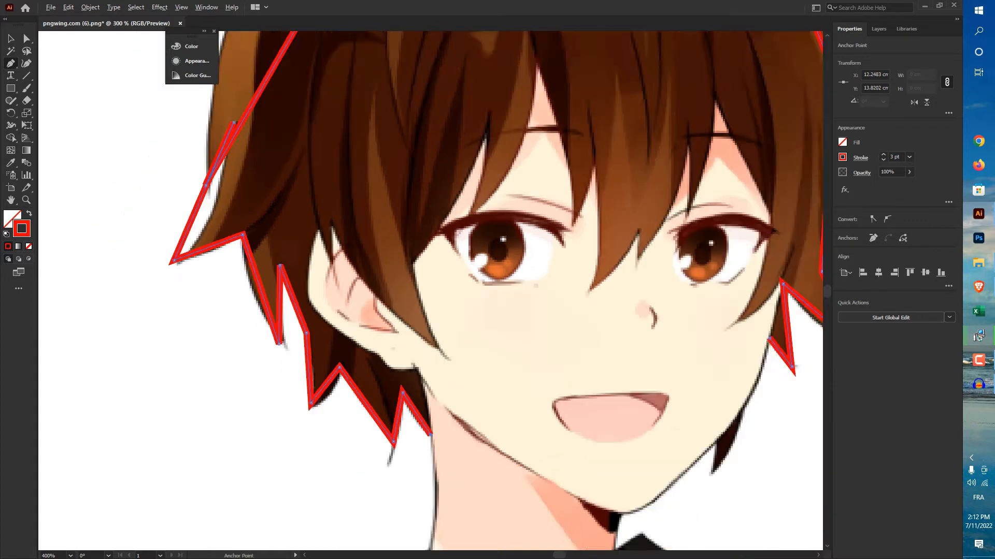
left_click_drag(673, 327, 525, 450)
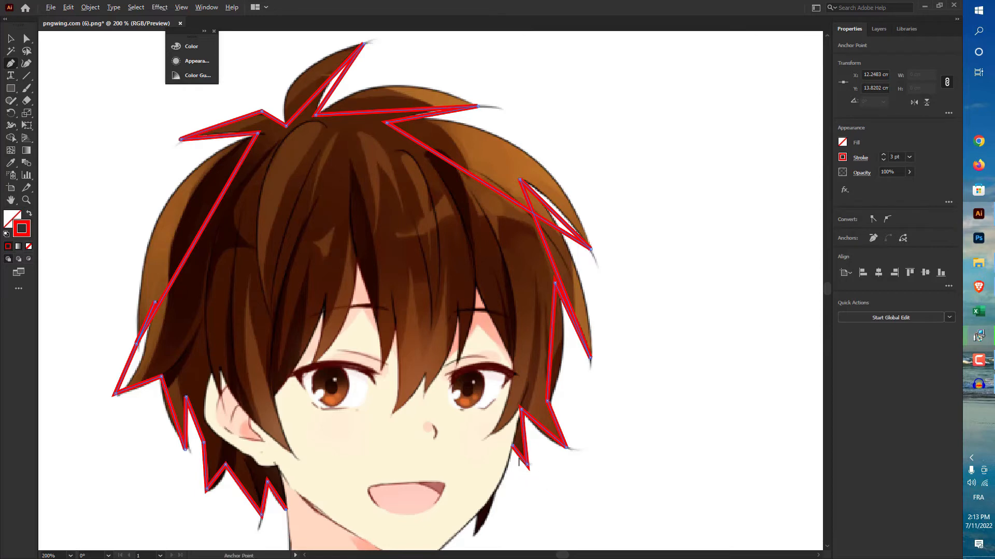
scroll(523, 466, "up", 5)
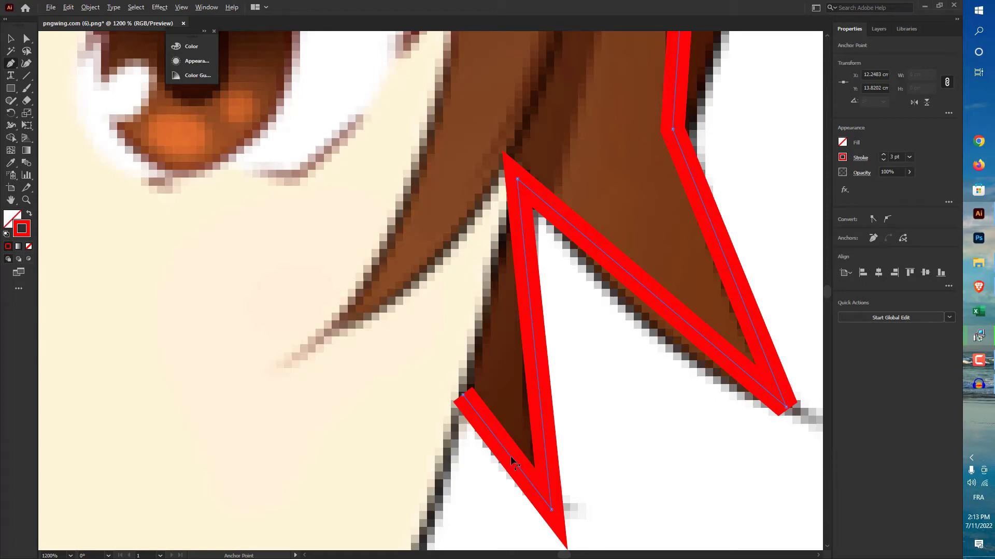
left_click_drag(511, 456, 542, 365)
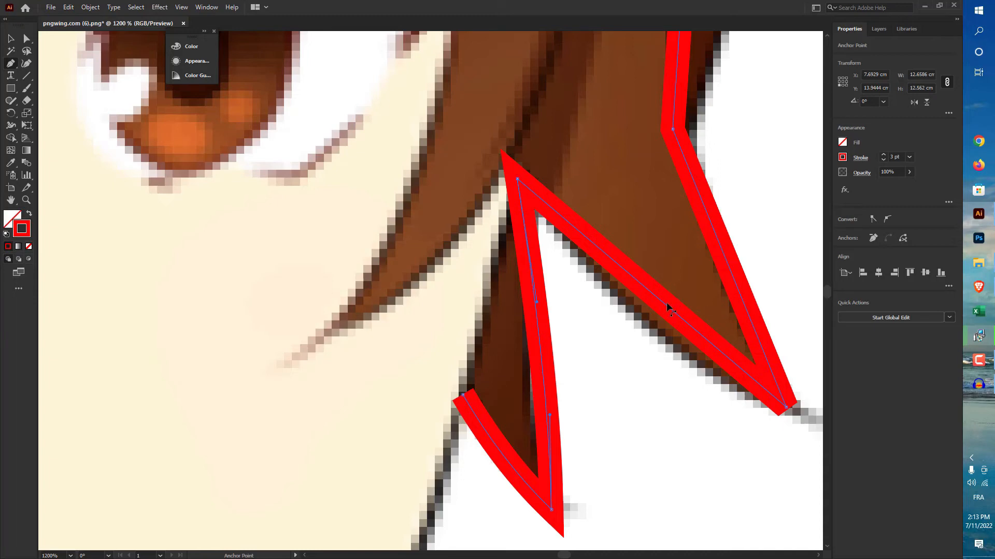
left_click_drag(659, 305, 642, 324)
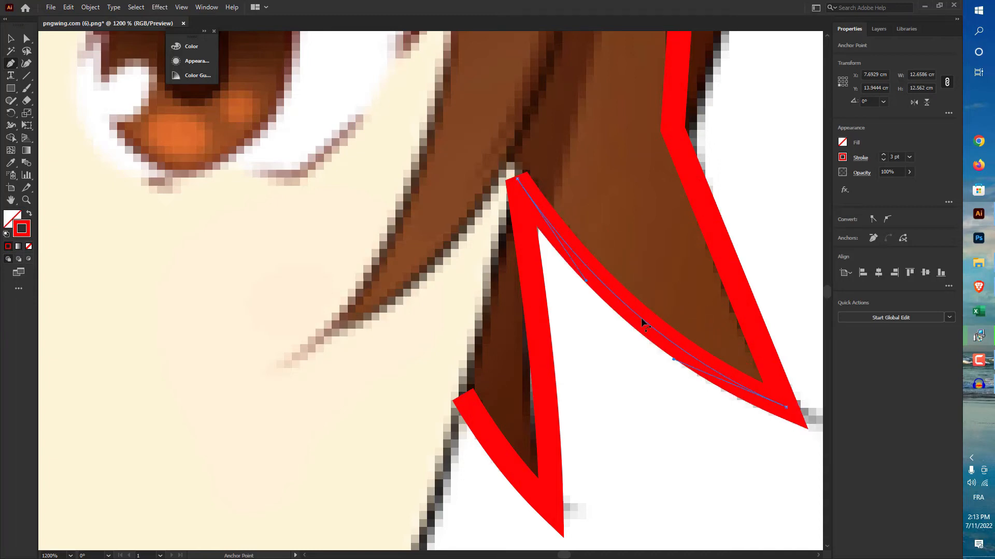
Step: Curve the outer edge of the lower right strand and the long segment above it to follow the hair's side
key("ctrl+minus")
key("ctrl+minus")
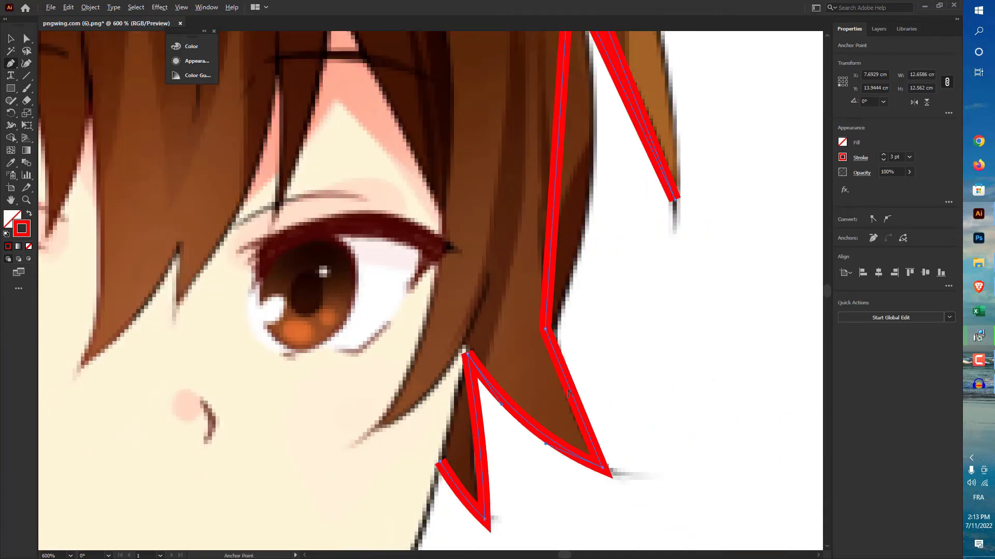
left_click_drag(569, 393, 577, 391)
left_click_drag(577, 344, 514, 469)
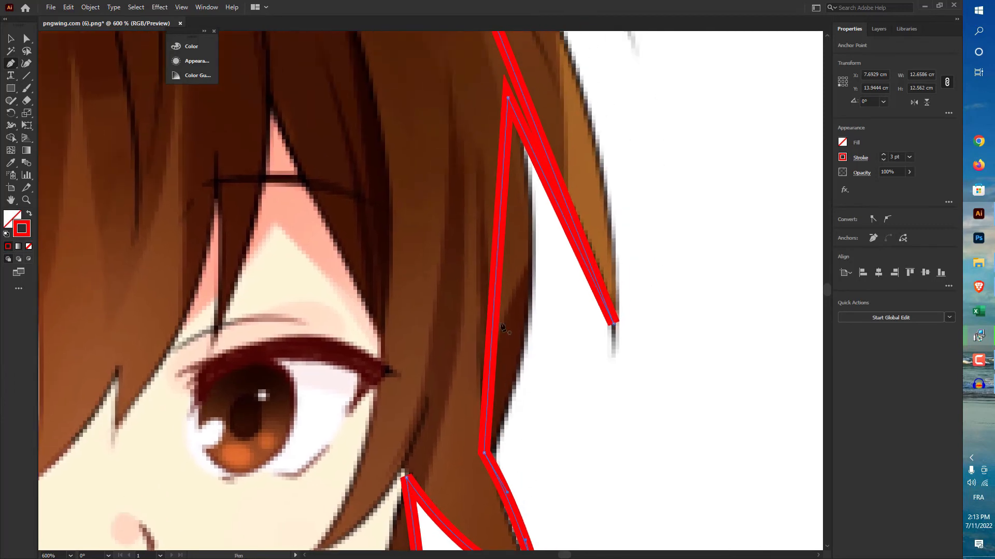
scroll(493, 307, "down", 1)
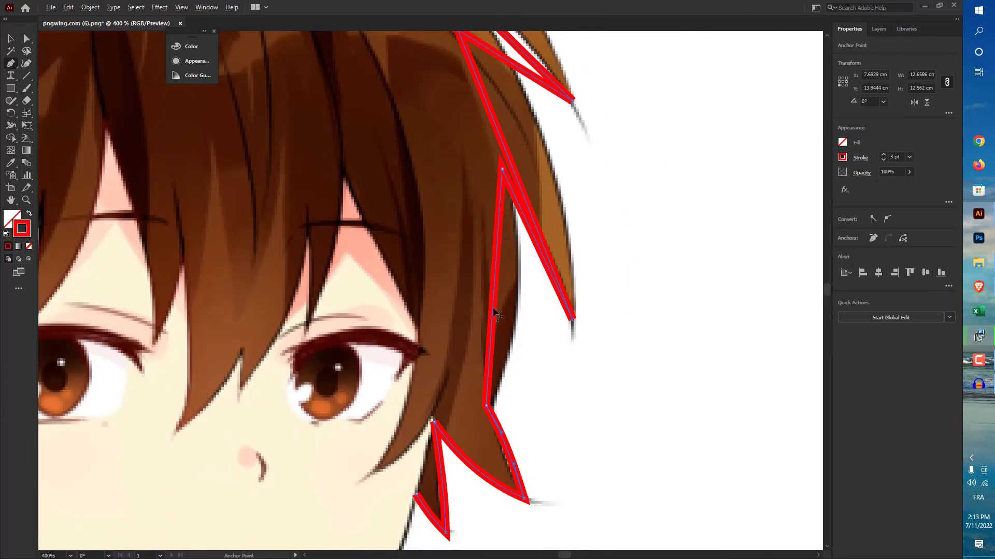
left_click_drag(493, 307, 517, 328)
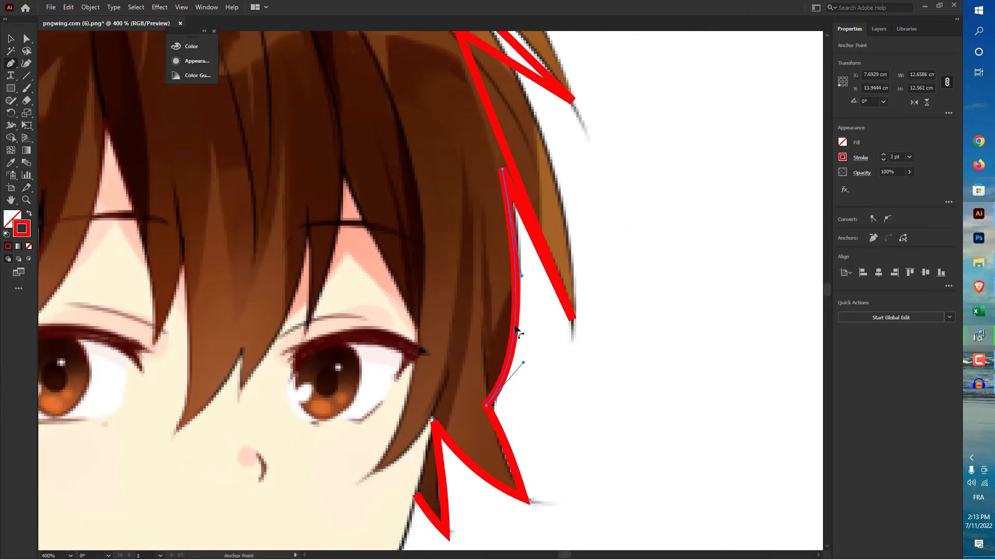
Step: Curve the segments of the two outer right strands and the long edge sweeping over the crown's right side
left_click(537, 243)
left_click_drag(508, 158, 581, 363)
left_click_drag(538, 264, 544, 252)
left_click_drag(468, 234, 492, 143)
left_click_drag(429, 145, 717, 424)
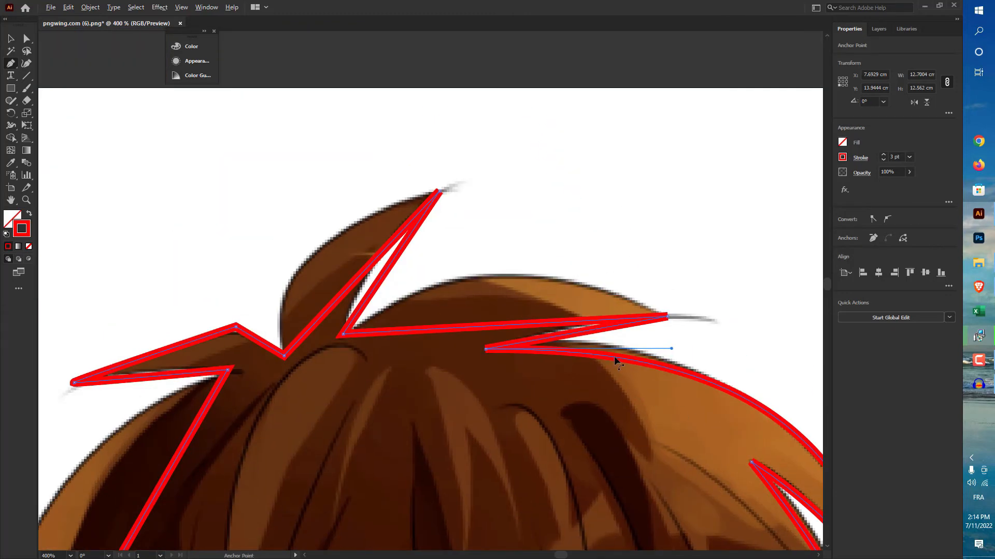
left_click_drag(614, 356, 606, 353, "alt")
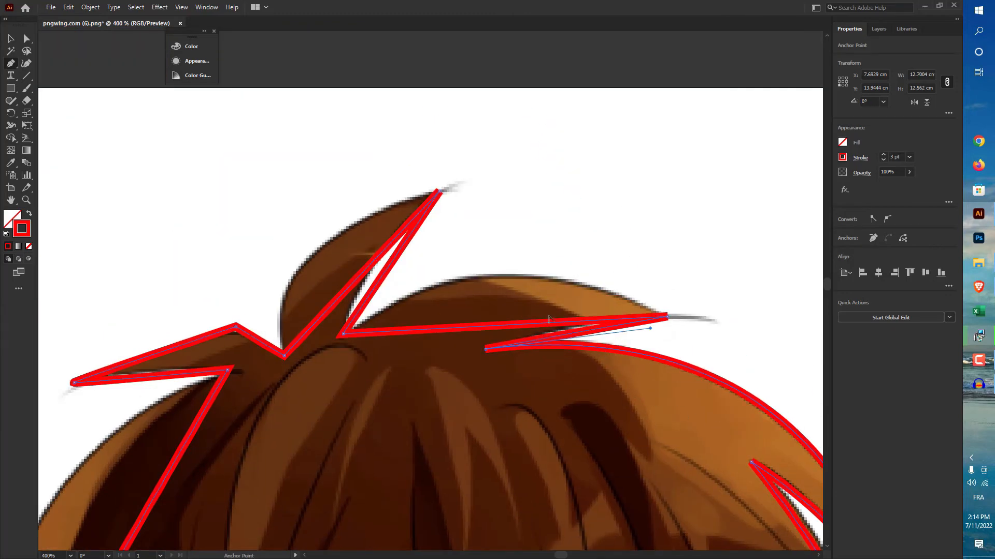
Step: Bend both edges of the right top strand and of the upright tuft into curves matching the image
left_click_drag(538, 319, 524, 270, "alt")
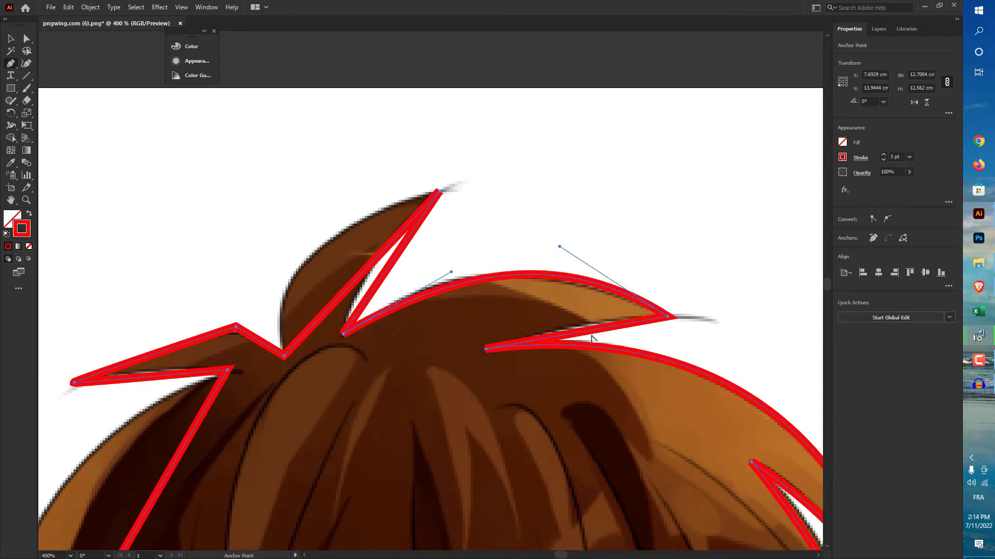
left_click_drag(592, 338, 576, 329, "alt")
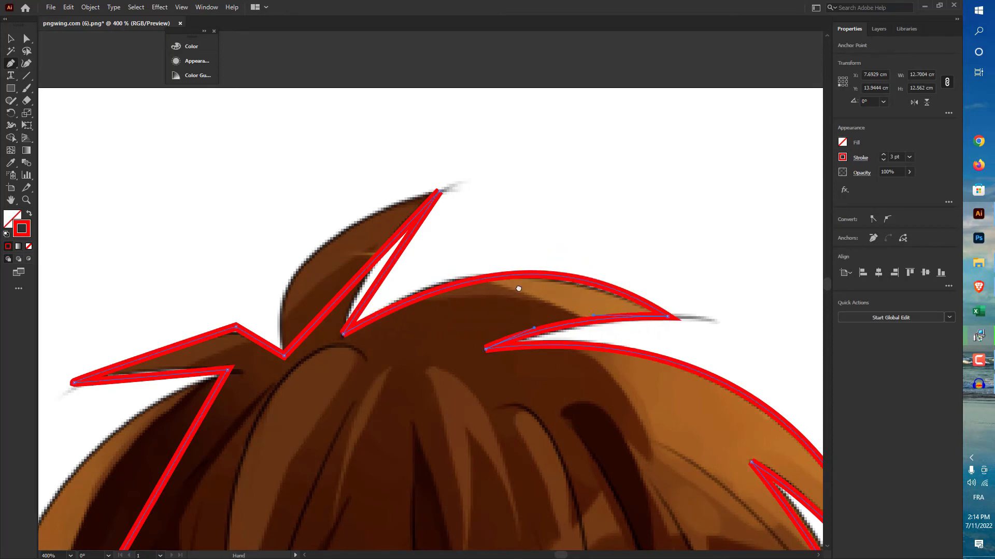
left_click_drag(518, 289, 559, 270)
left_click_drag(397, 256, 355, 238, "alt")
left_click_drag(422, 255, 405, 253, "alt")
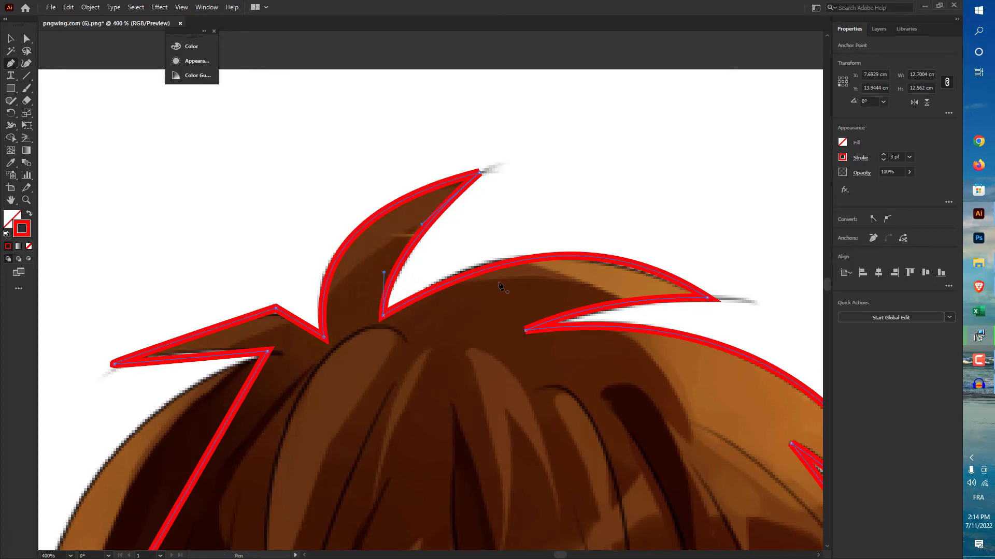
left_click_drag(490, 257, 655, 206)
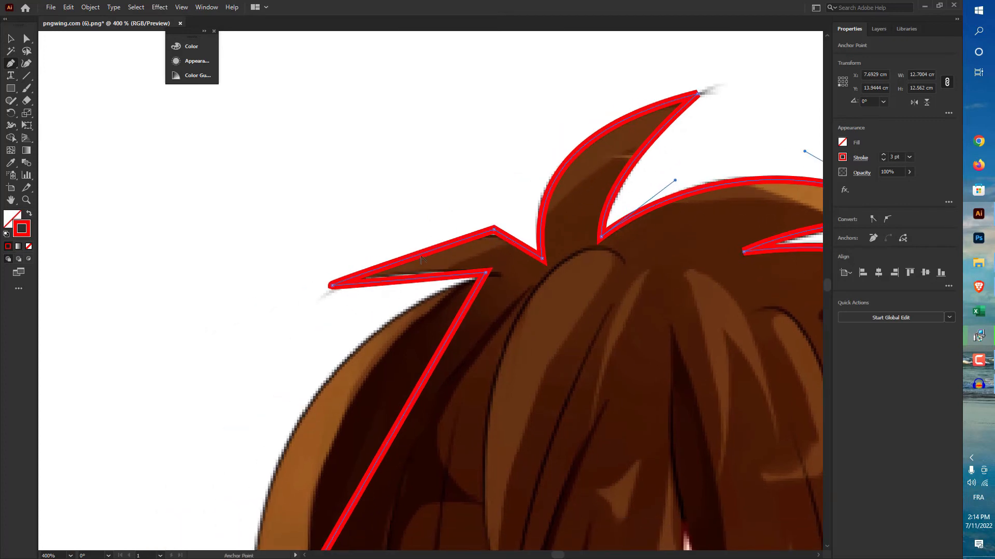
Step: Curve the edges of the pointed strand on the crown's left side and the long left edge of the hair
mouse_move(418, 255)
left_mouse_down()
mouse_move(415, 243)
mouse_move(419, 253)
left_mouse_up()
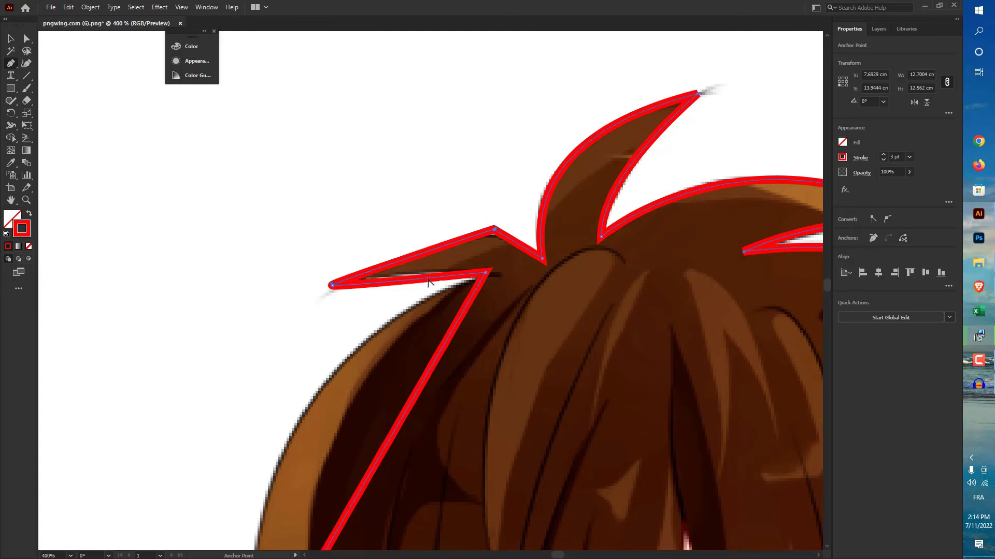
left_click_drag(414, 378, 479, 191)
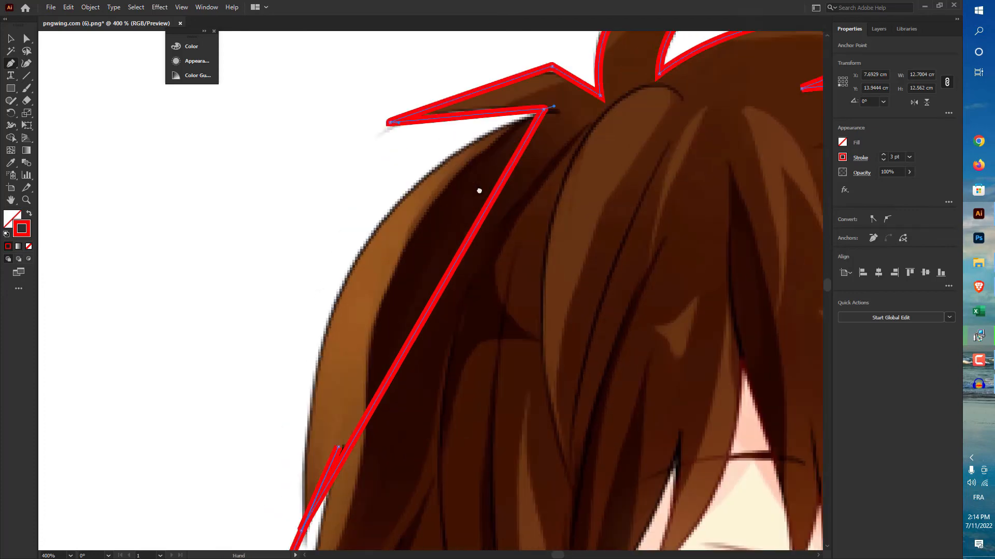
scroll(479, 191, "down", 2)
left_click_drag(454, 270, 420, 244)
Step: Bend the segments around the left side notch and the flared side strand's inner and lower edges into curves
scroll(396, 388, "up", 3)
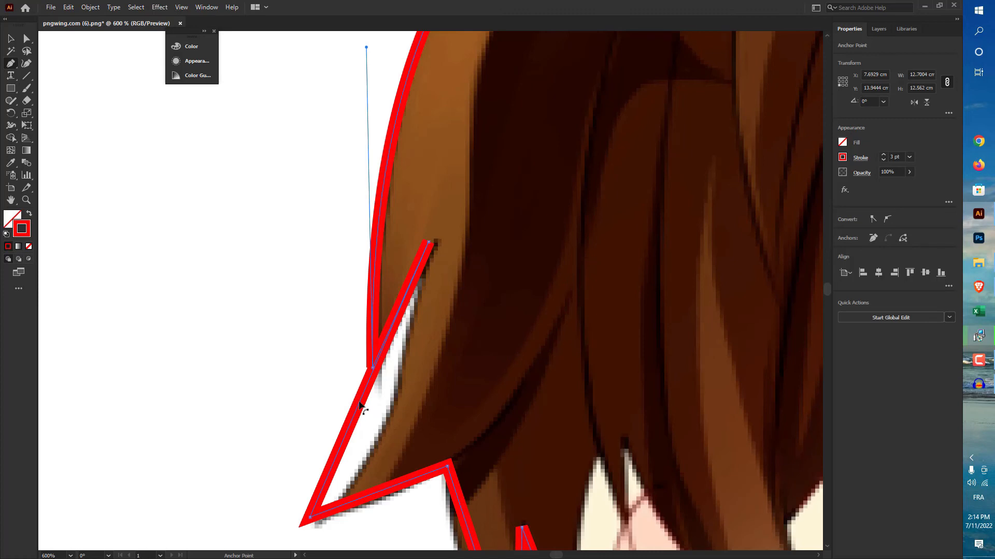
left_click_drag(361, 407, 403, 304)
scroll(415, 311, "down", 3)
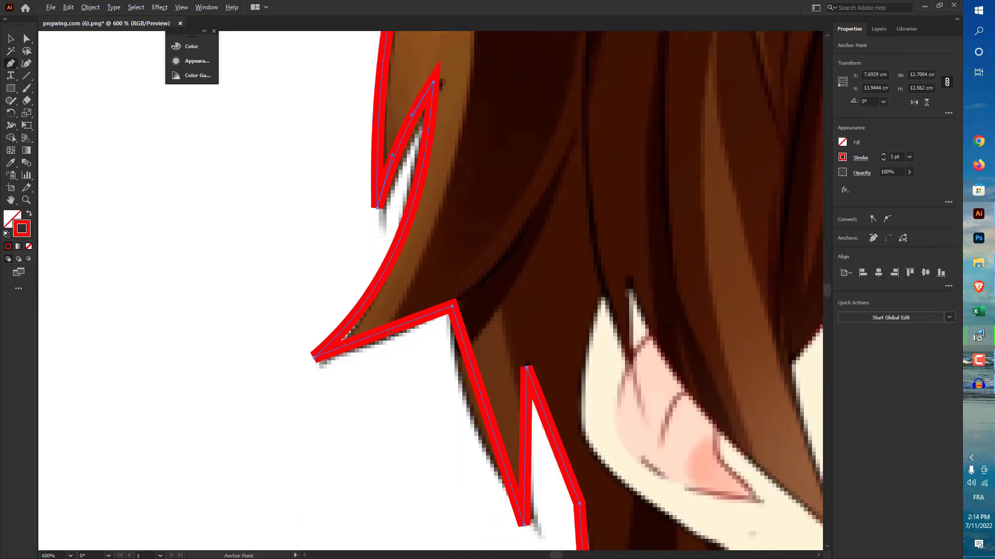
left_click_drag(384, 338, 382, 349)
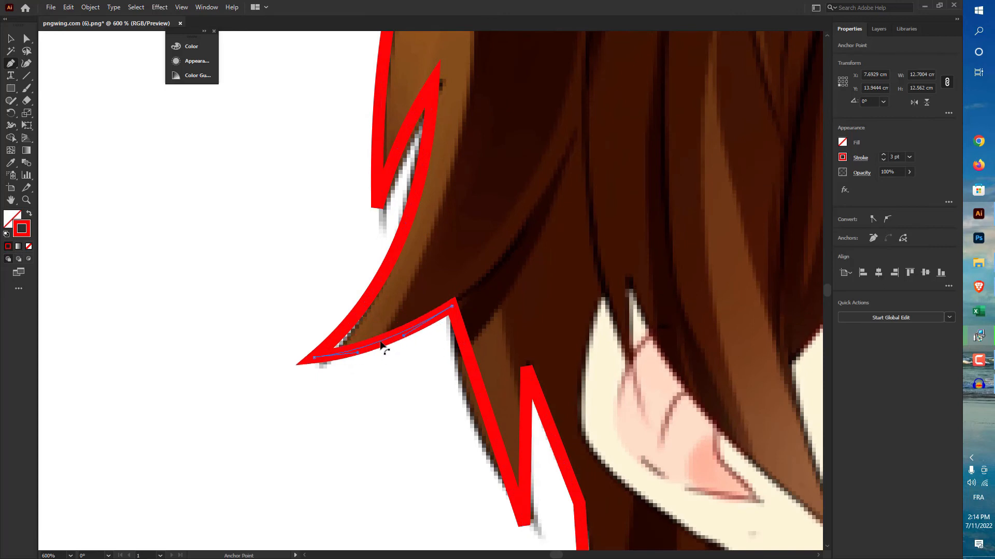
Step: Curve the segments of the pointed strand beneath the side strand and the edge running down beside the ear
left_click_drag(484, 362, 435, 297)
left_click_drag(434, 331, 421, 352)
left_click_drag(474, 375, 409, 312)
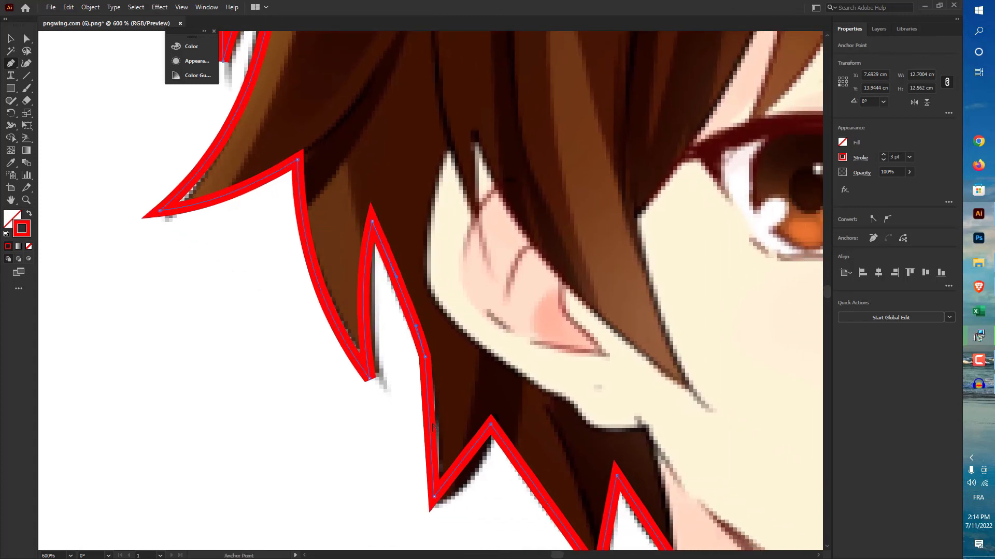
left_click_drag(430, 417, 436, 413)
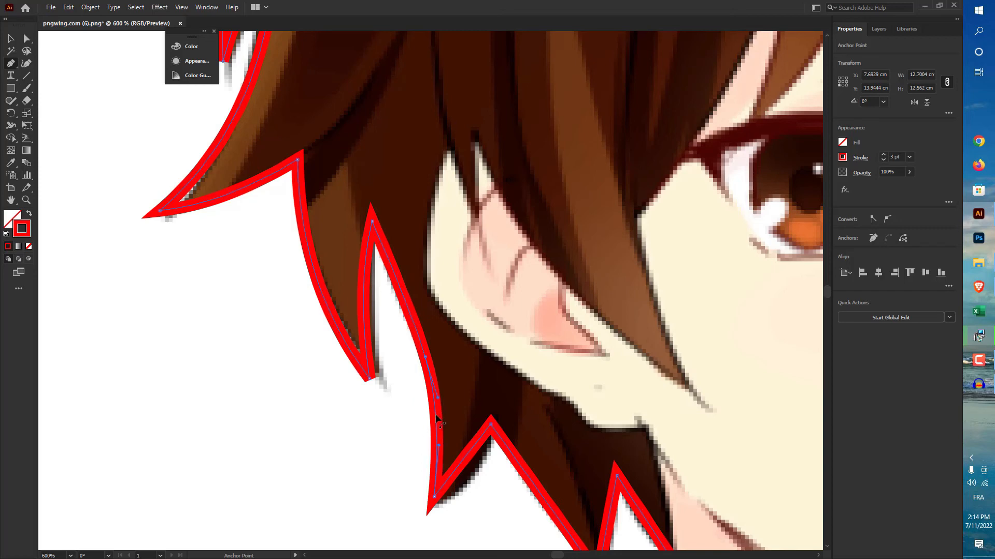
Step: Bend the remaining segments of the nape strands into curves up to the end of the outline at the neck
left_click_drag(489, 441, 393, 344)
left_click_drag(467, 351, 459, 357)
left_click_drag(536, 377, 545, 383)
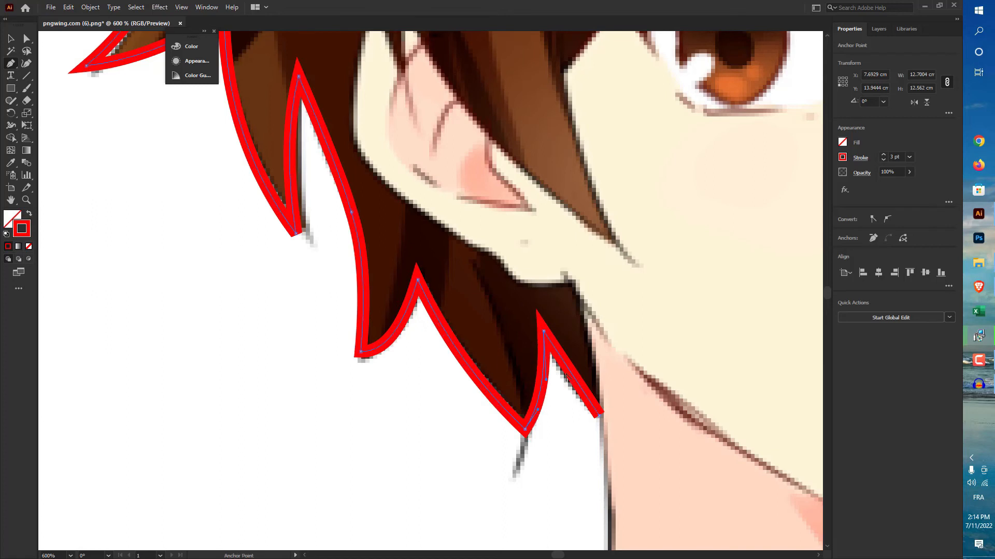
left_click_drag(570, 375, 568, 381)
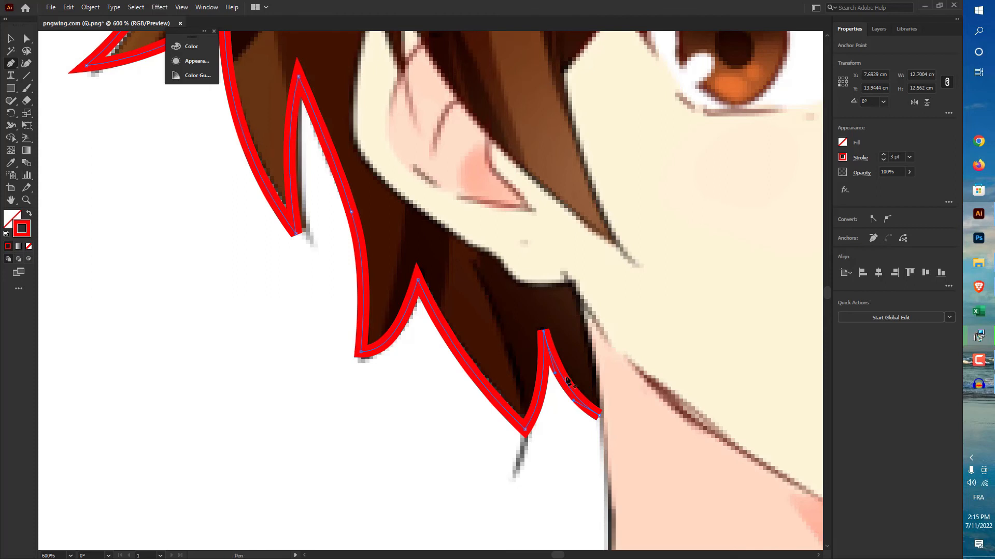
Step: Move the outline's end anchor slightly outward onto the neck line and deselect the path
key("a")
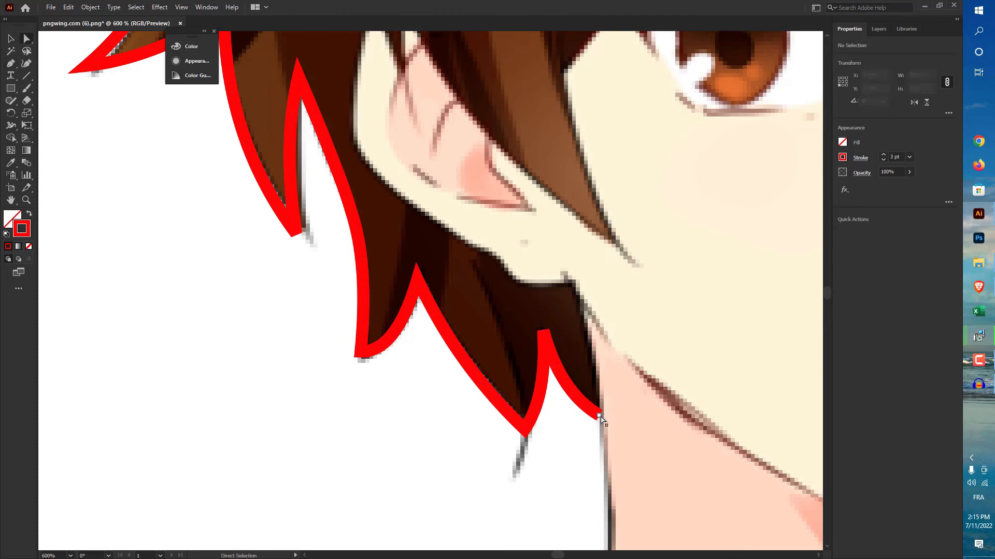
left_click(598, 417)
left_click_drag(597, 416, 604, 419)
left_click(429, 327)
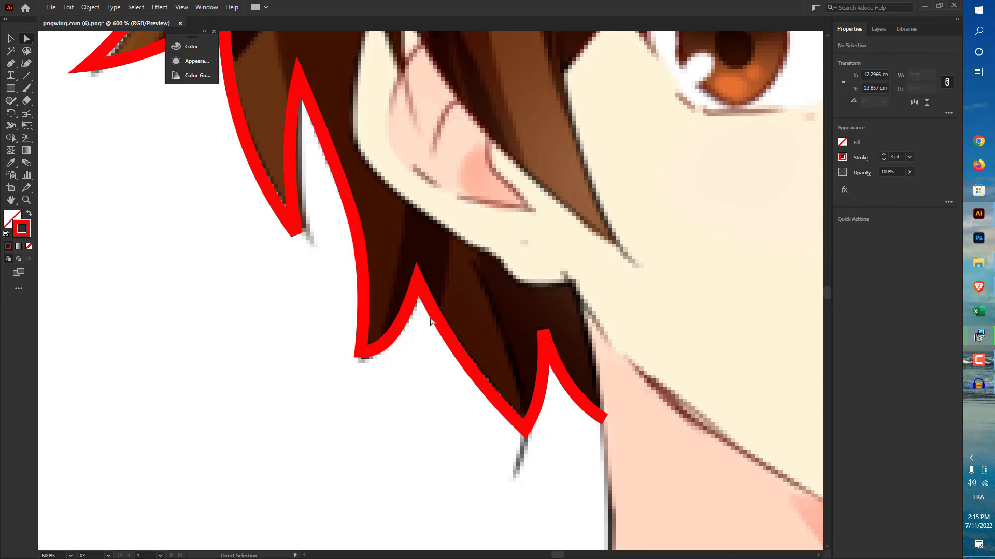
Step: Move the whole hair outline off the artboard to the empty area right of the image and deselect it
key("ctrl+0")
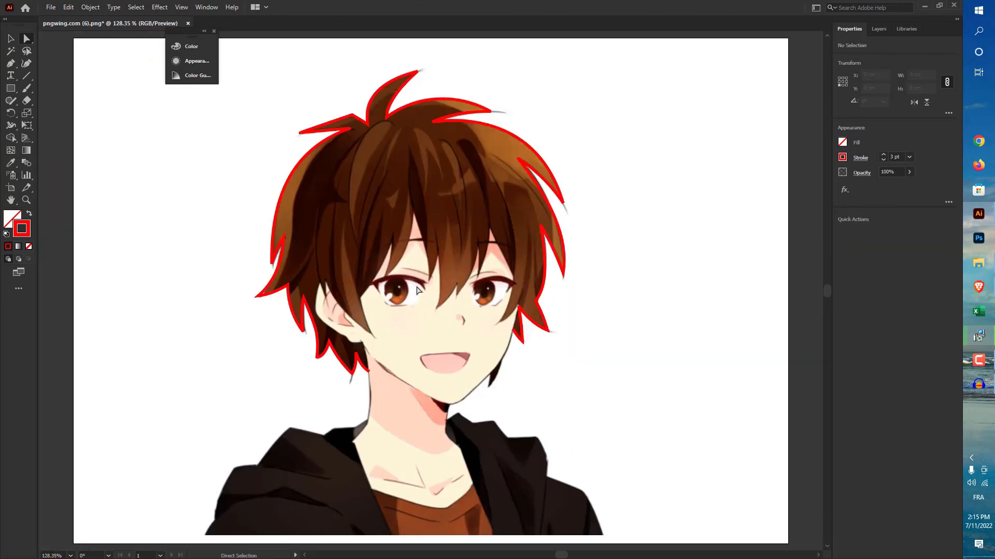
key("v")
scroll(420, 168, "down", 3)
left_click(436, 147)
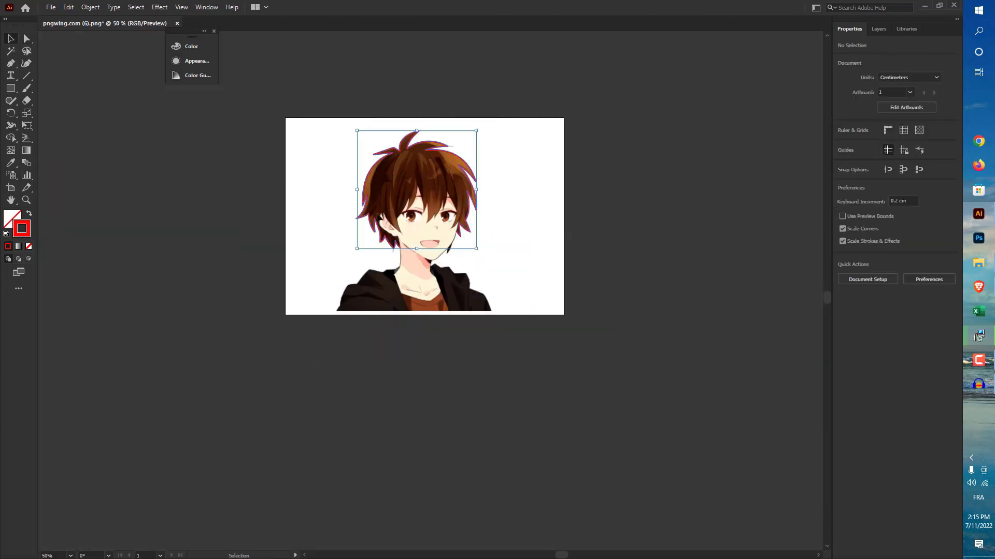
left_click_drag(435, 151, 679, 162)
left_click(773, 231)
scroll(747, 262, "up", 3)
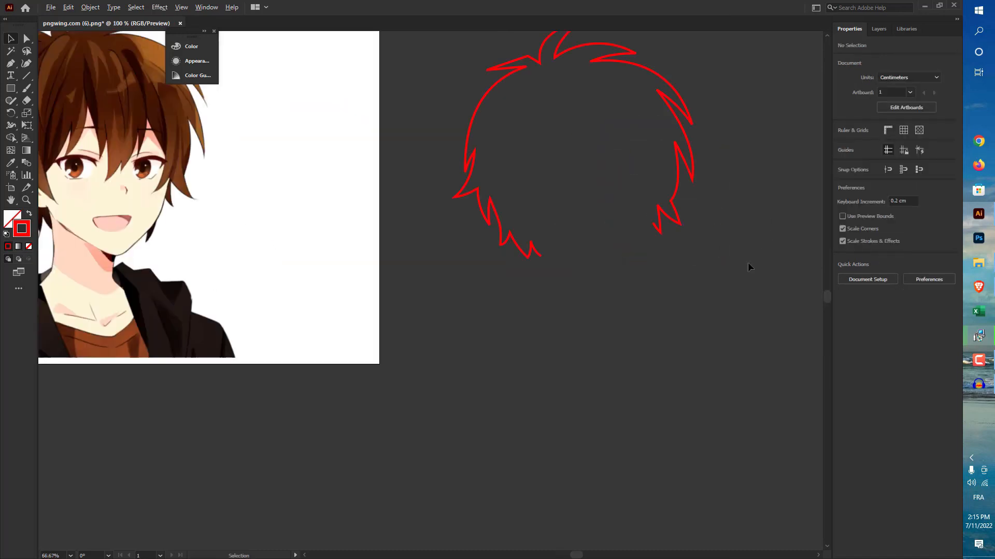